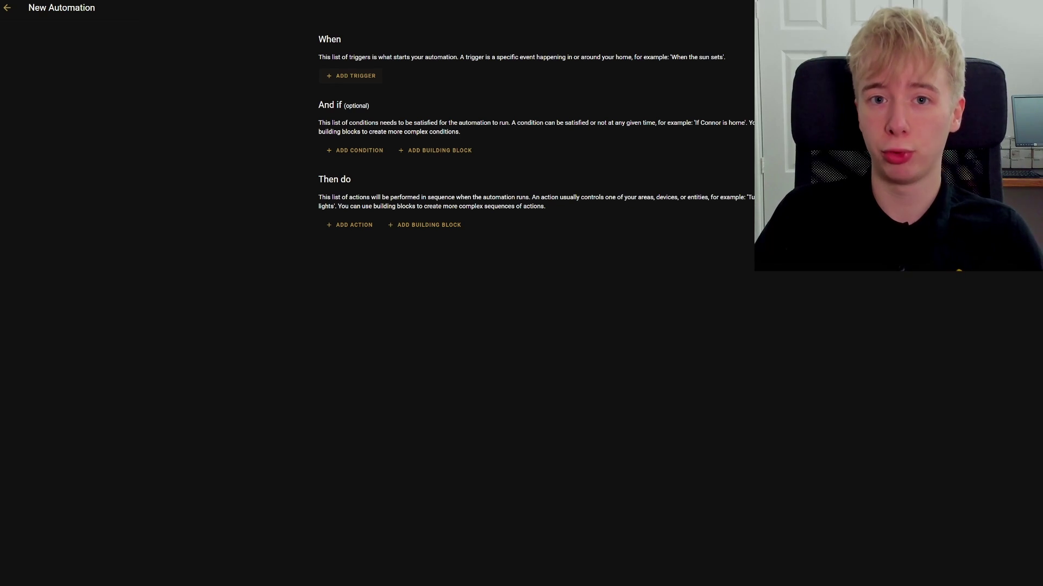
Add a device trigger for the personal bedroom's motion sensor, using its "Motion started detecting motion" event.
click(351, 76)
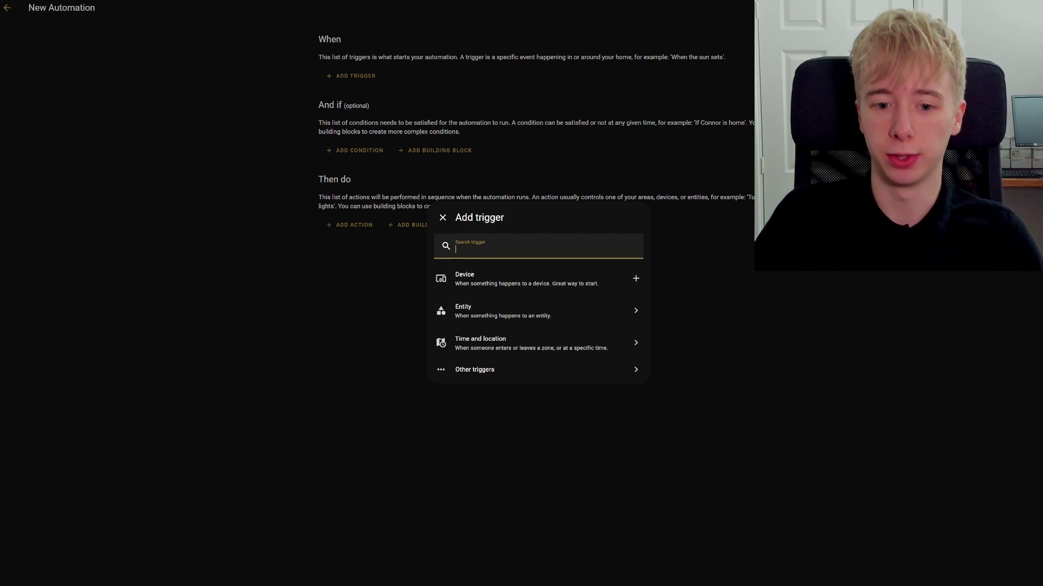
click(538, 278)
click(547, 95)
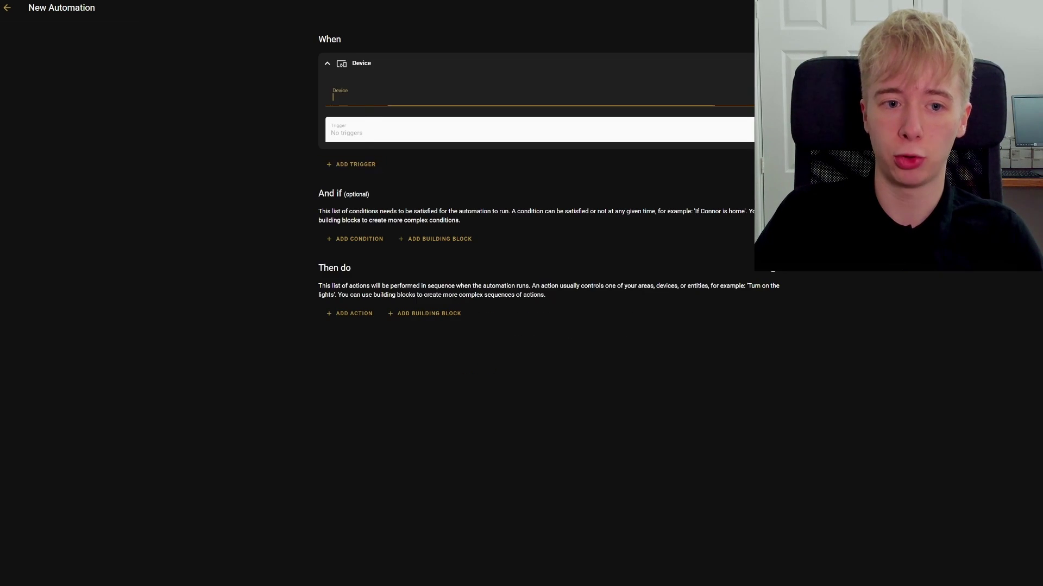
text(connor)
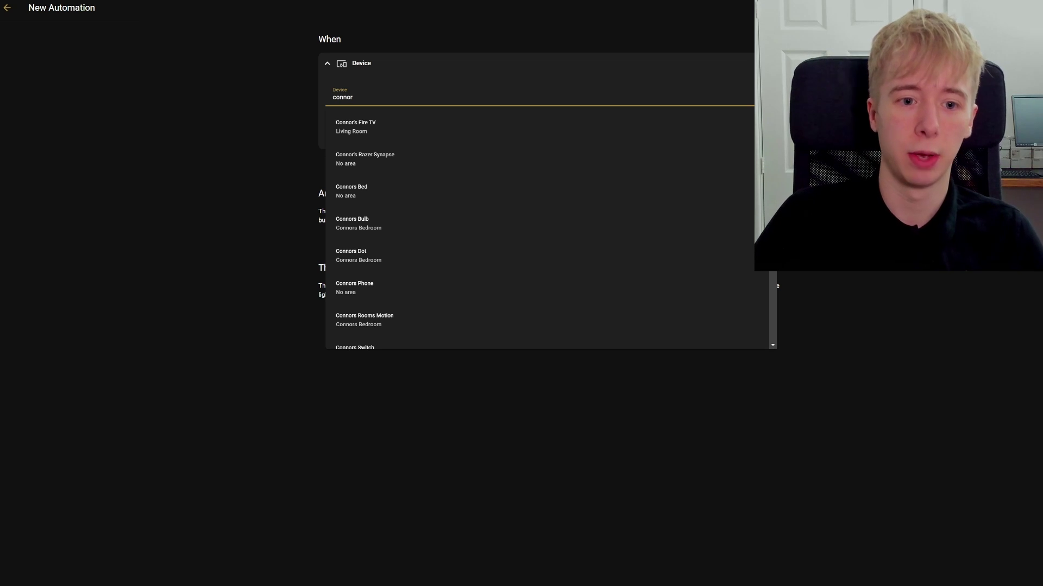
click(364, 319)
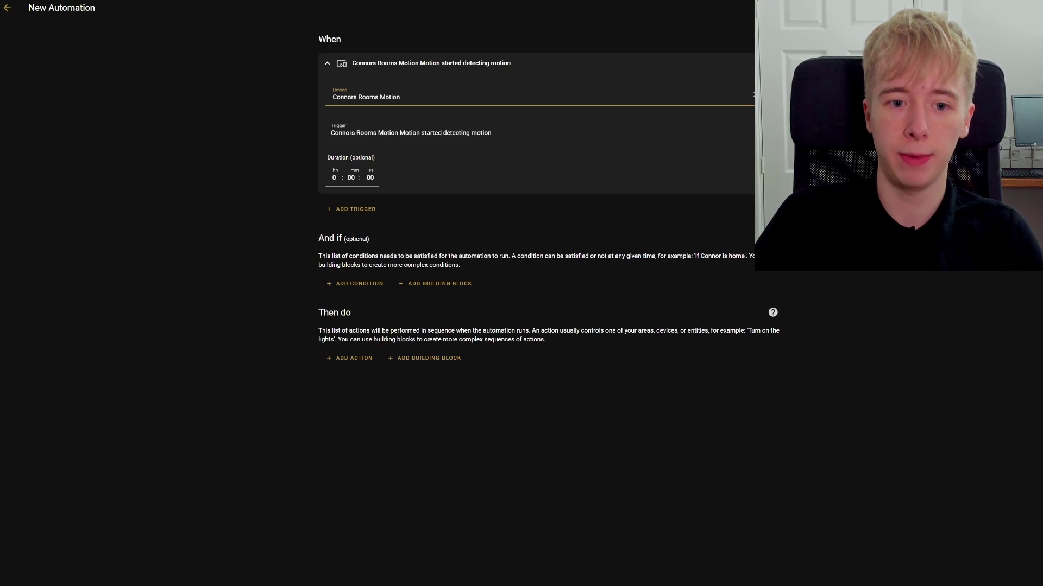
click(410, 133)
click(411, 156)
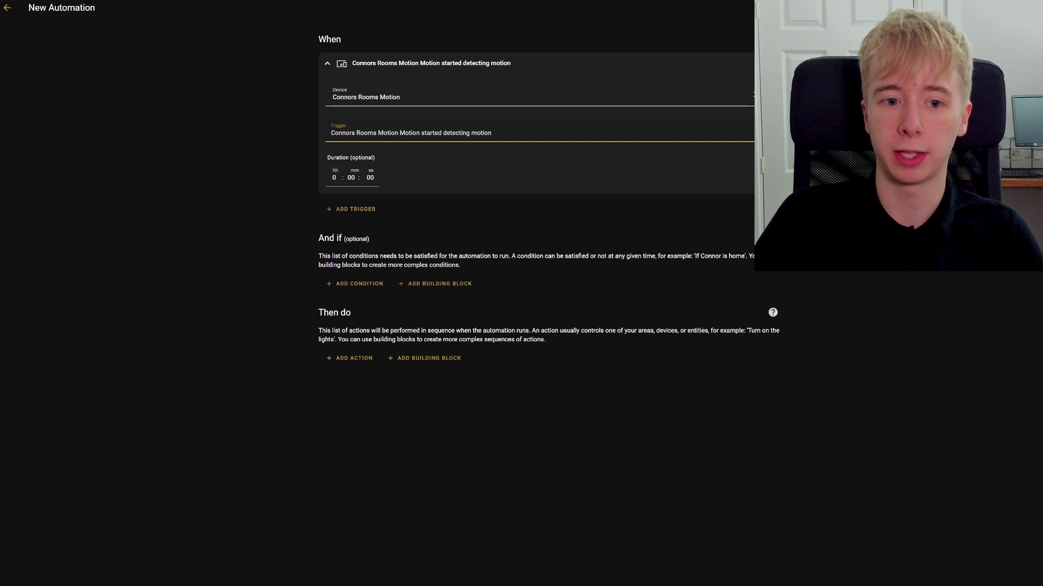
Give the first and the fourth motion triggers each a trigger ID naming the room they watch.
click(771, 63)
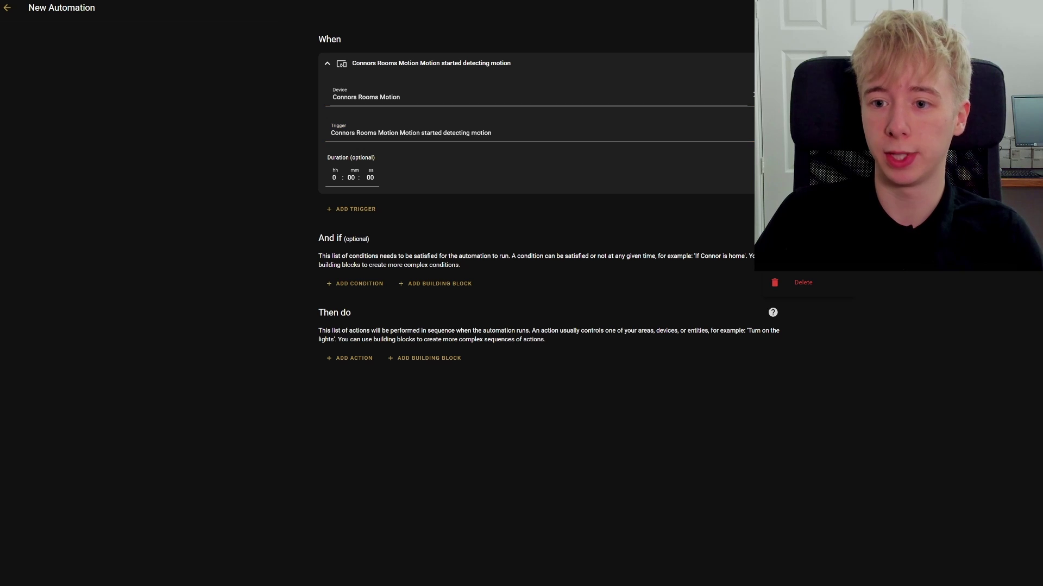
click(333, 97)
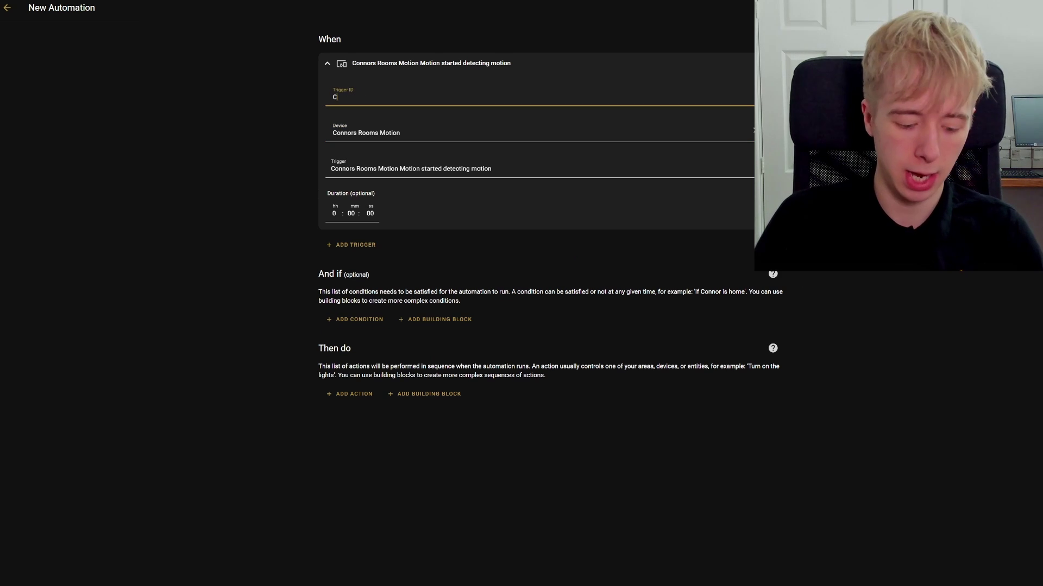
text(Connors Room)
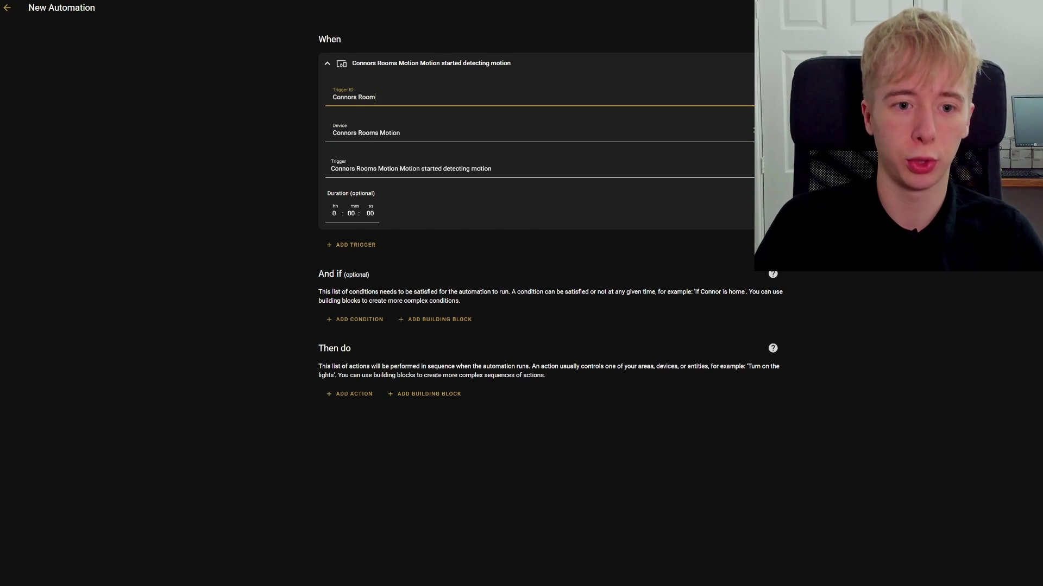
click(327, 63)
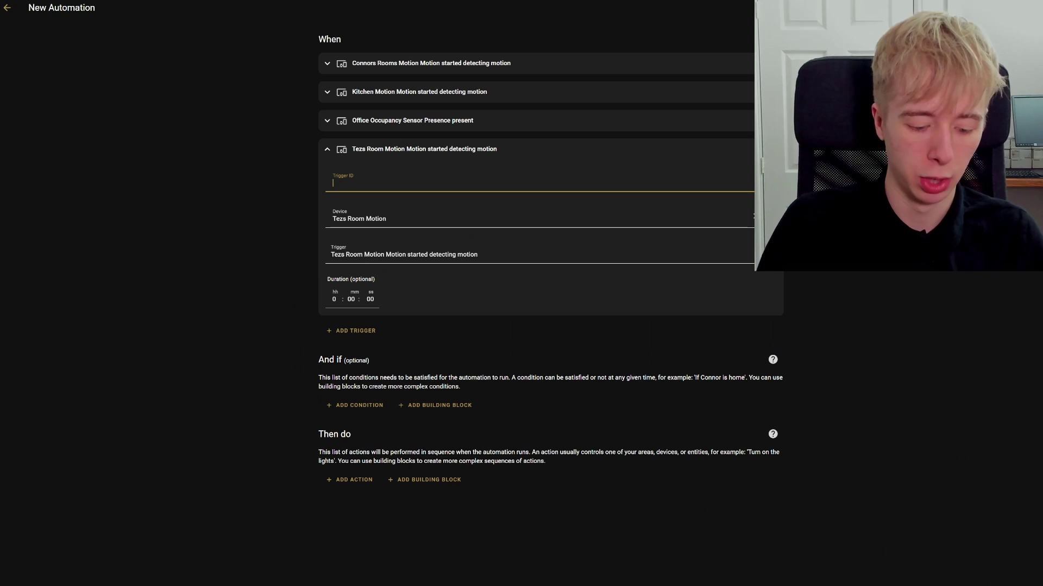
text(Tezs Room)
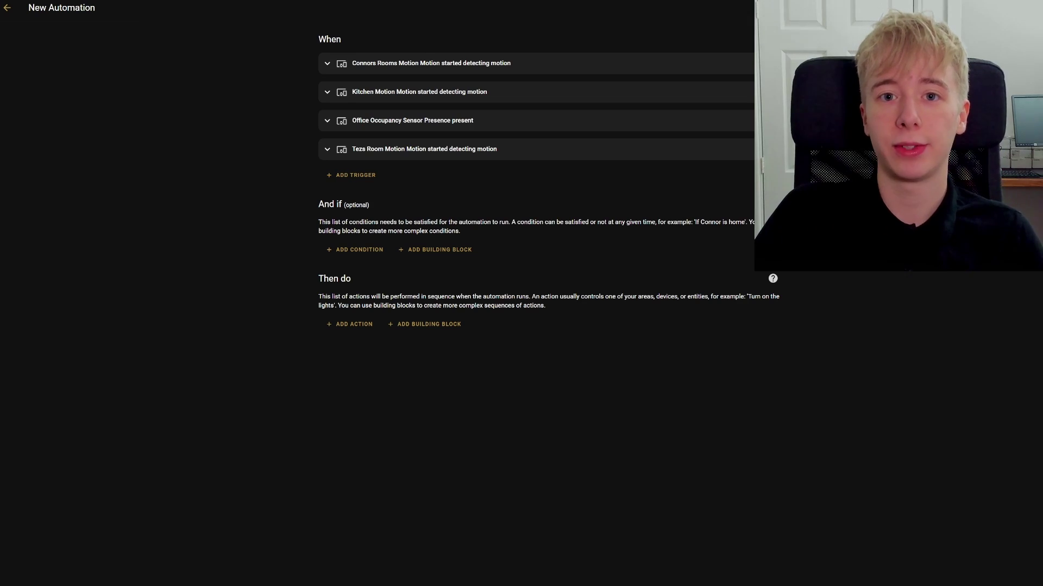
Add an And condition block that tests whether multiple conditions match.
click(354, 249)
text(and)
click(487, 246)
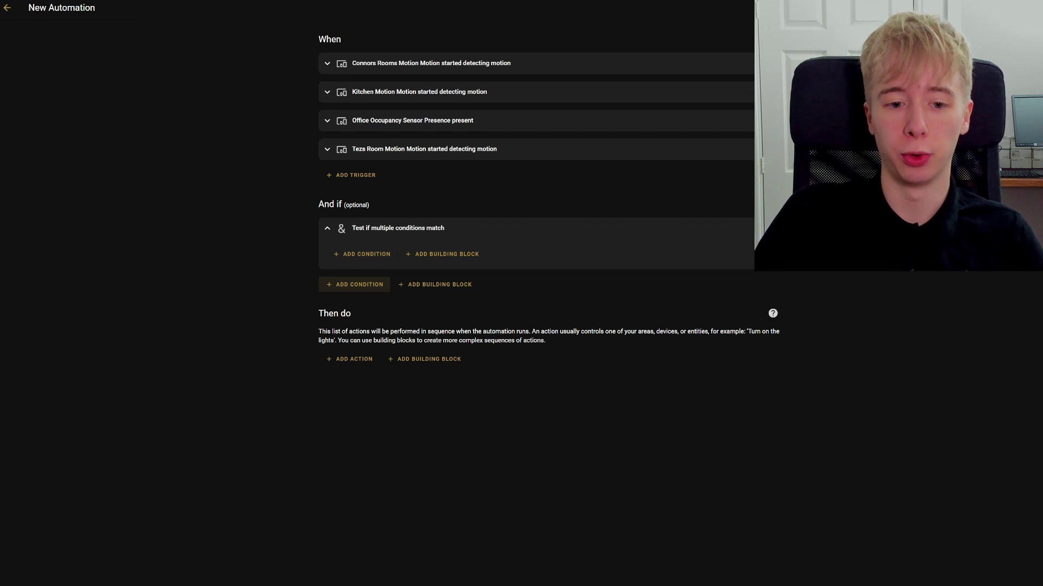
Inside the And block, add a device condition requiring the Spotify account to be playing.
click(362, 254)
click(453, 279)
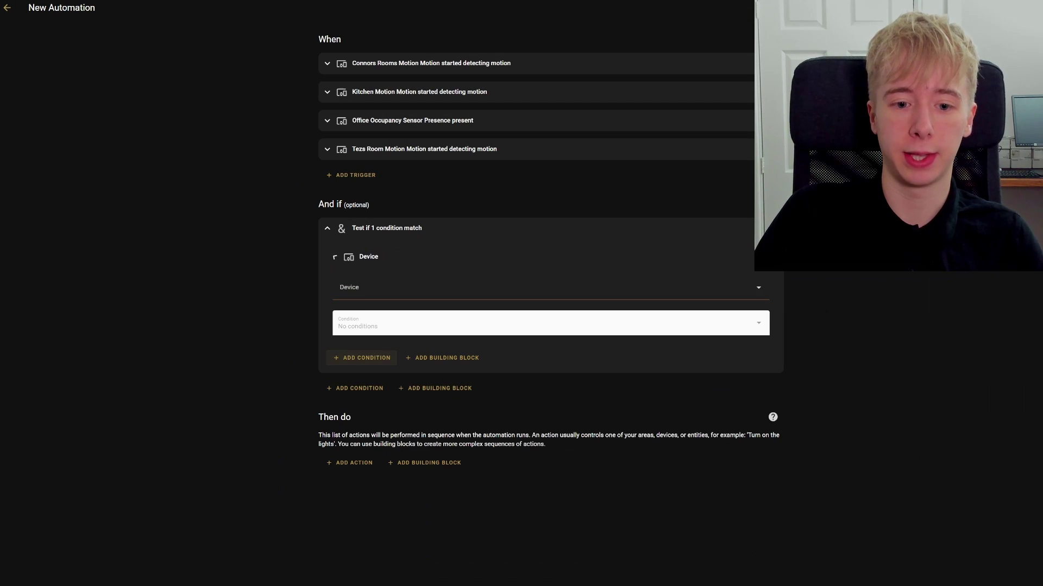
click(362, 287)
text(spoti)
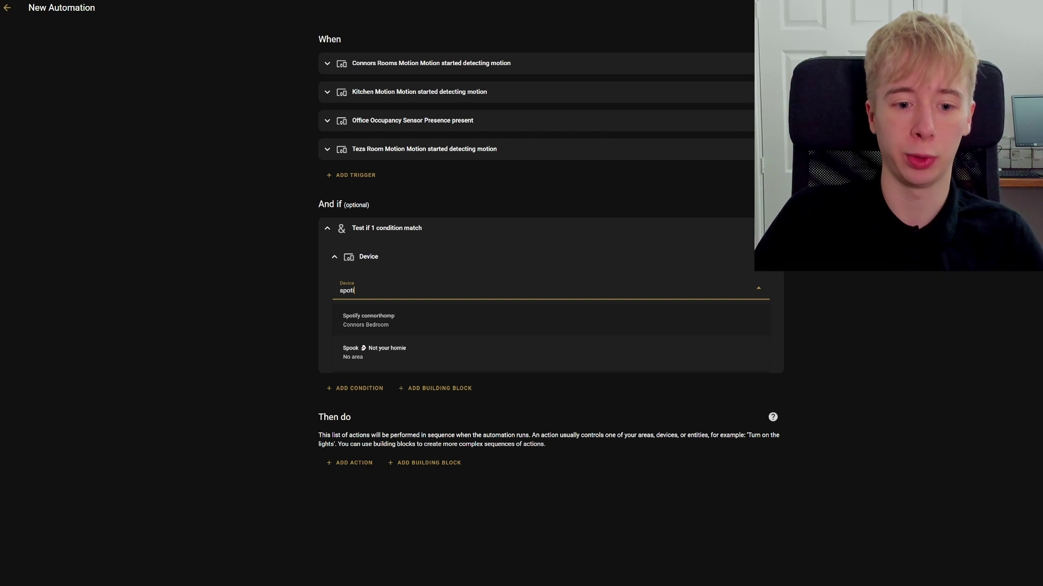
click(368, 320)
click(376, 324)
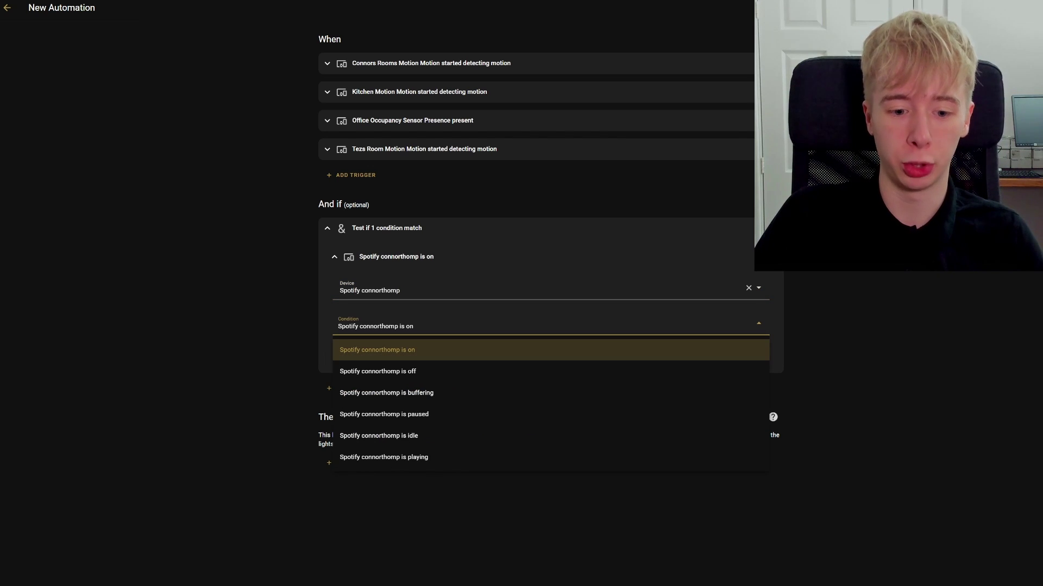
click(397, 457)
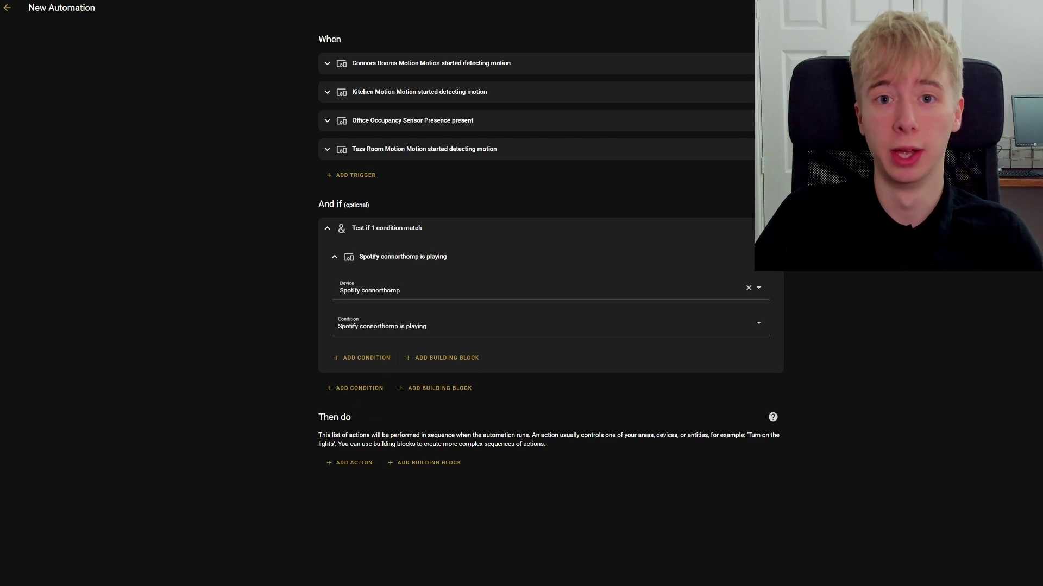
click(334, 257)
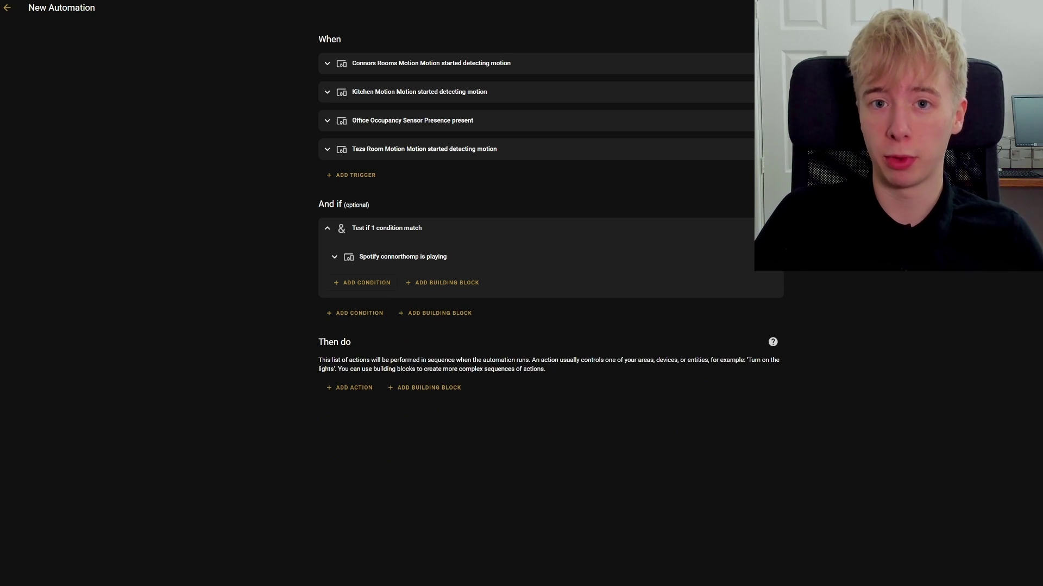
Add a zone condition to the And block requiring the Spotify owner's person entity to be in the Home zone.
click(362, 283)
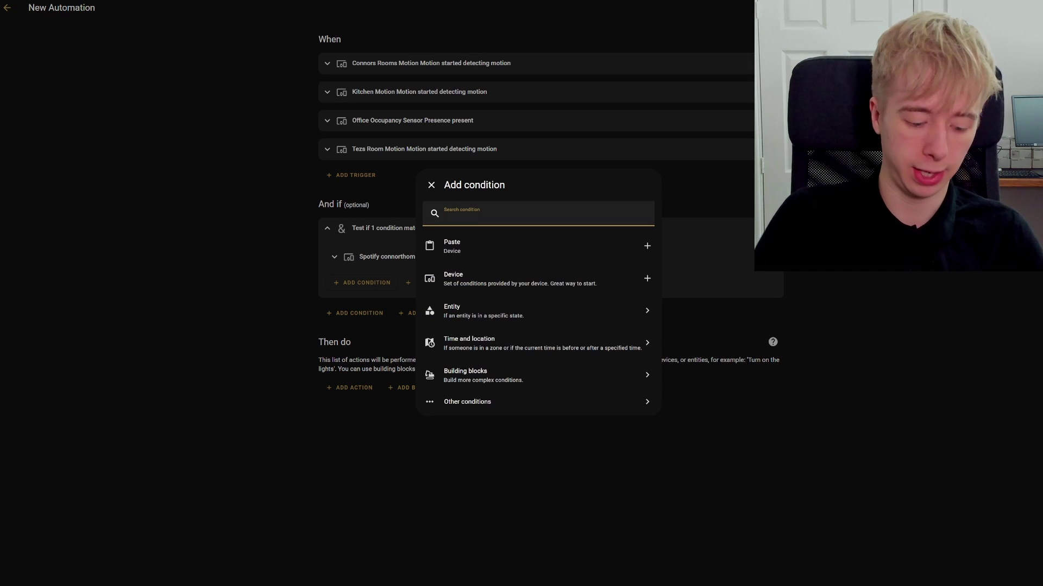
text(zone)
click(451, 245)
click(358, 317)
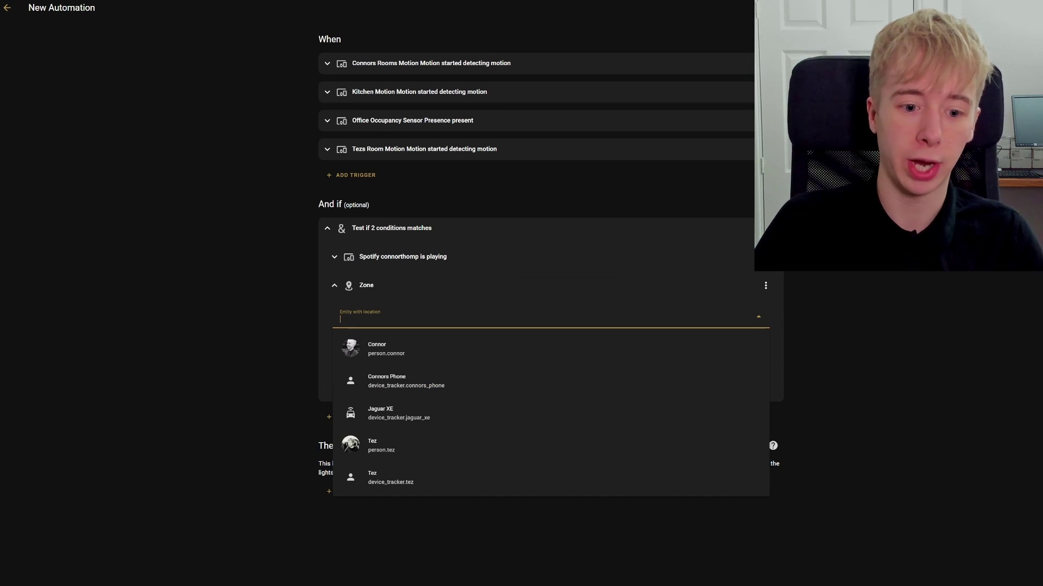
click(386, 349)
click(380, 352)
click(381, 383)
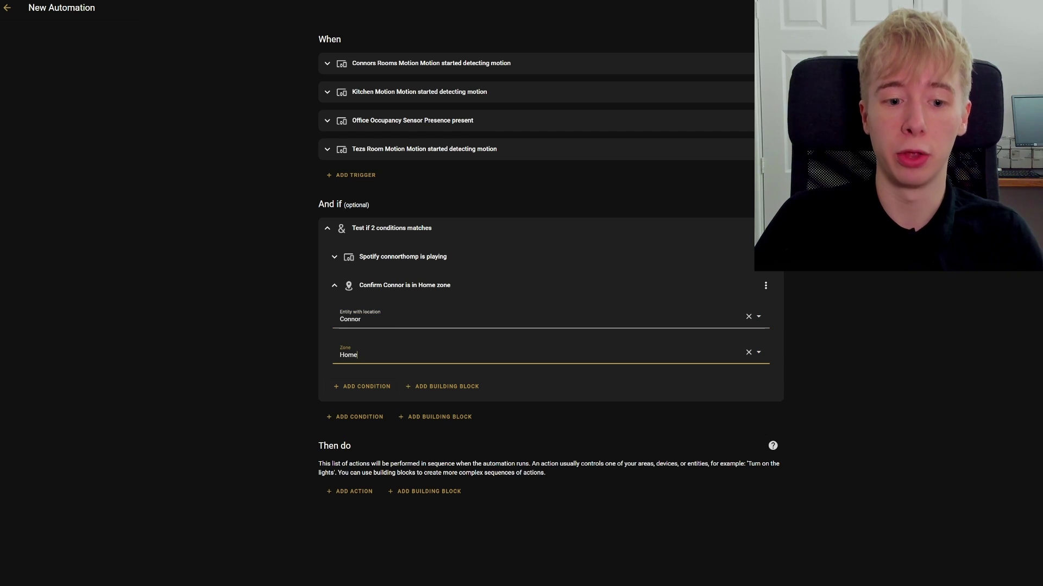
click(404, 285)
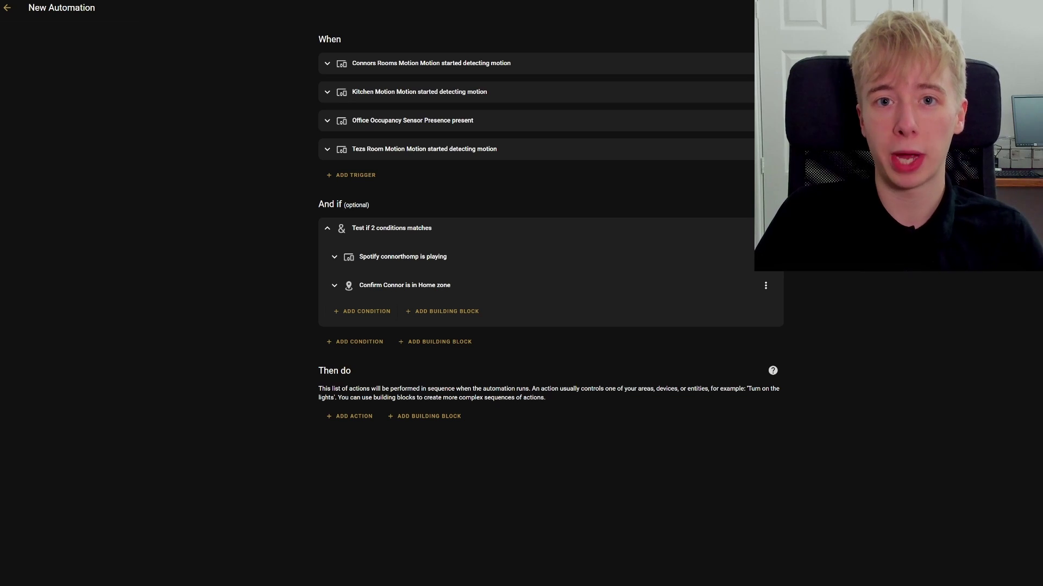
Add a state condition to the And block requiring the Home zone entity (zone.home) to have state 1.
click(361, 311)
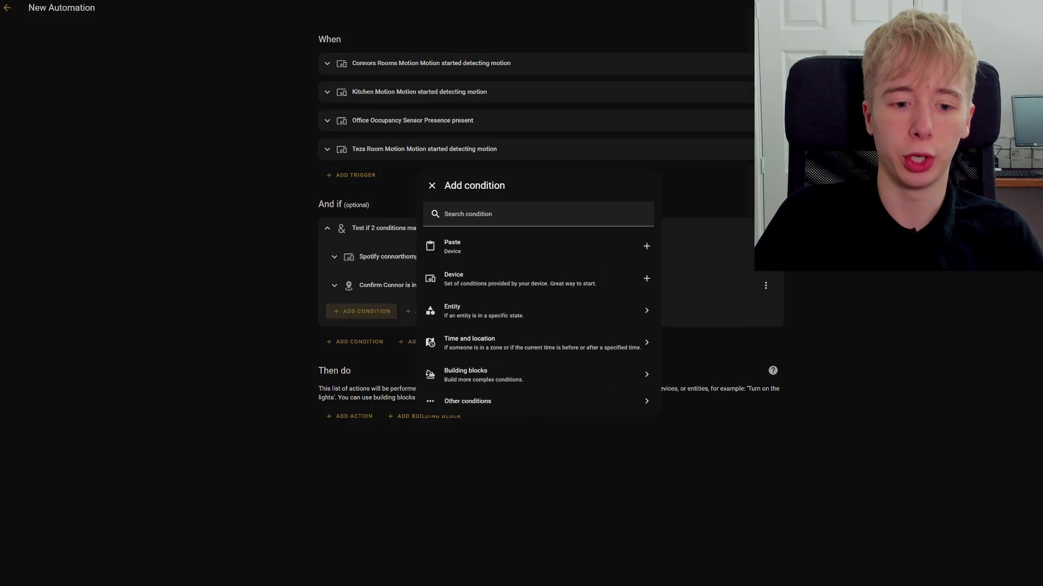
text(state)
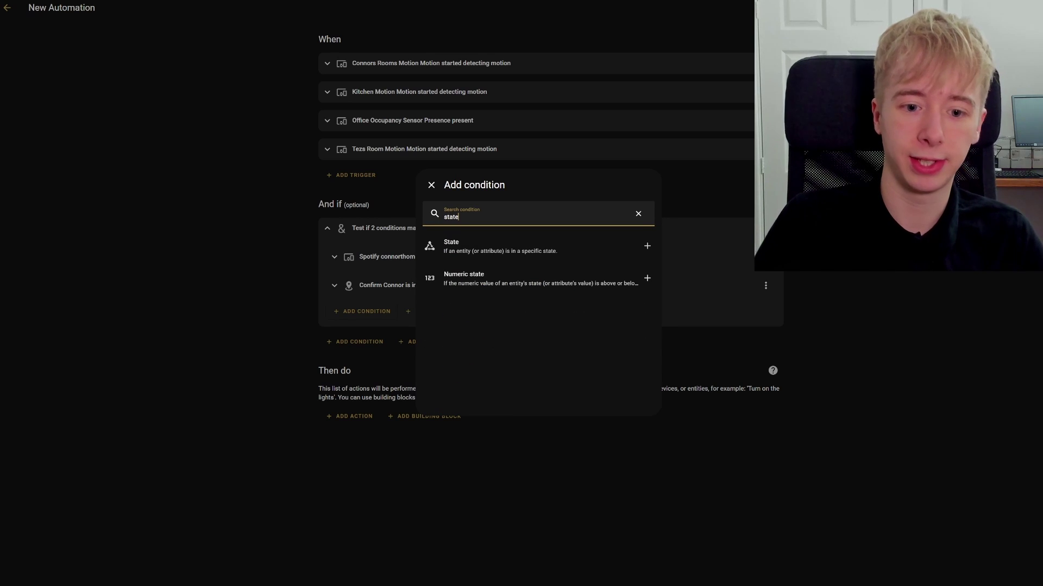
click(538, 246)
click(549, 345)
text(zon)
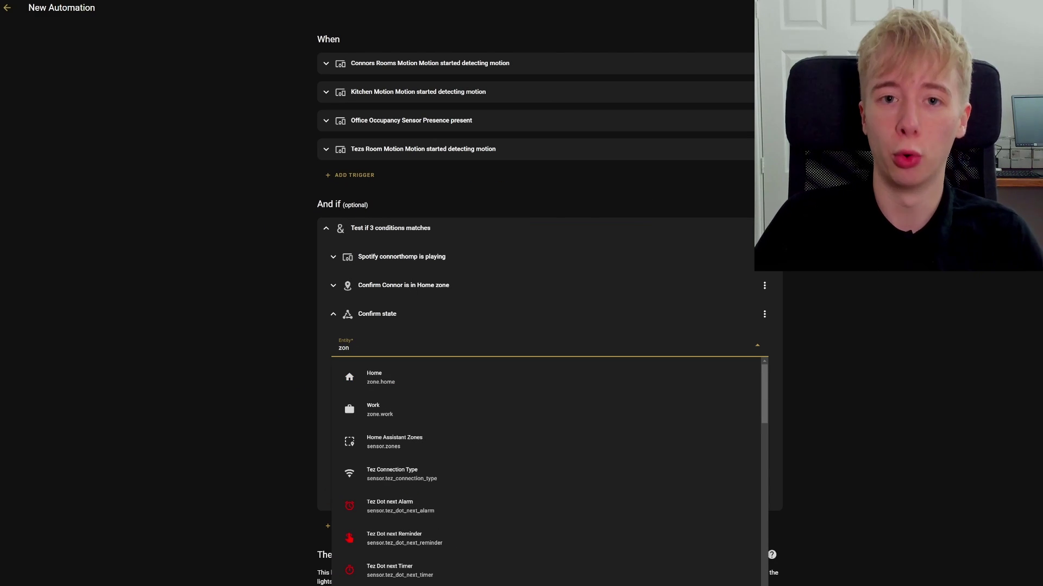
click(380, 378)
click(380, 416)
text(1)
key(Return)
click(333, 314)
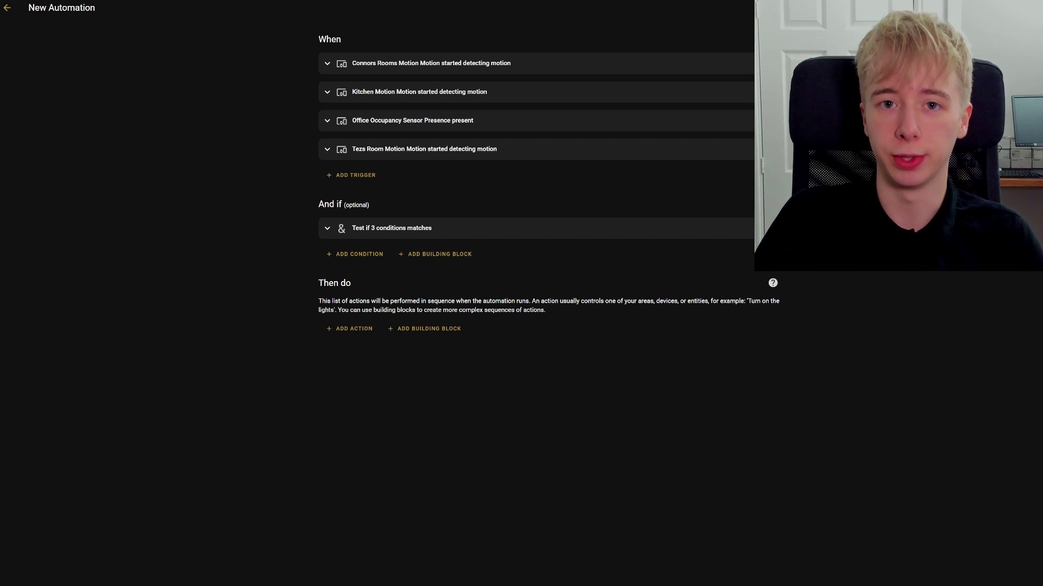
Add a Choose action under the automation's actions.
click(350, 329)
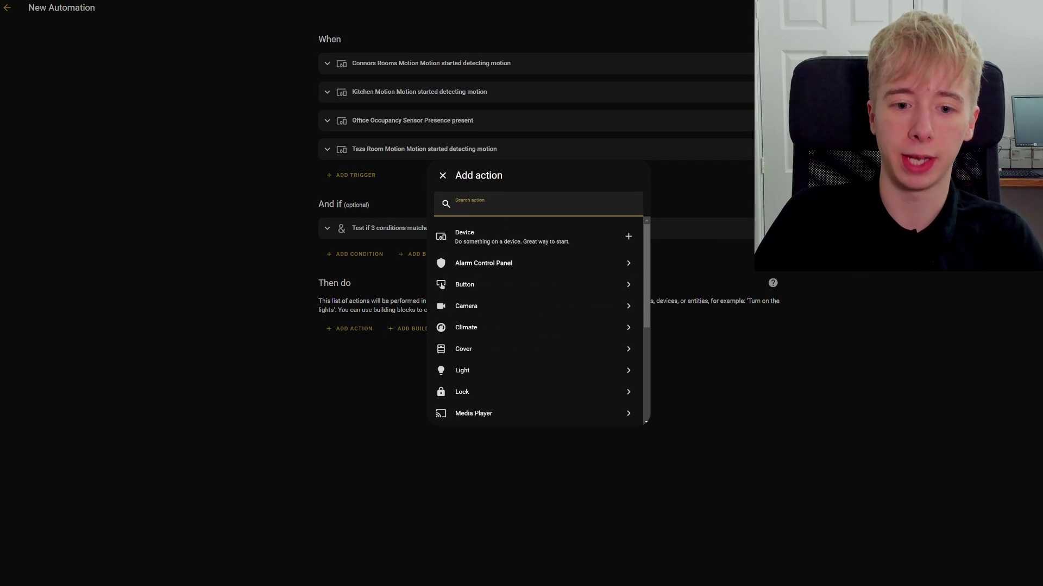
text(choo)
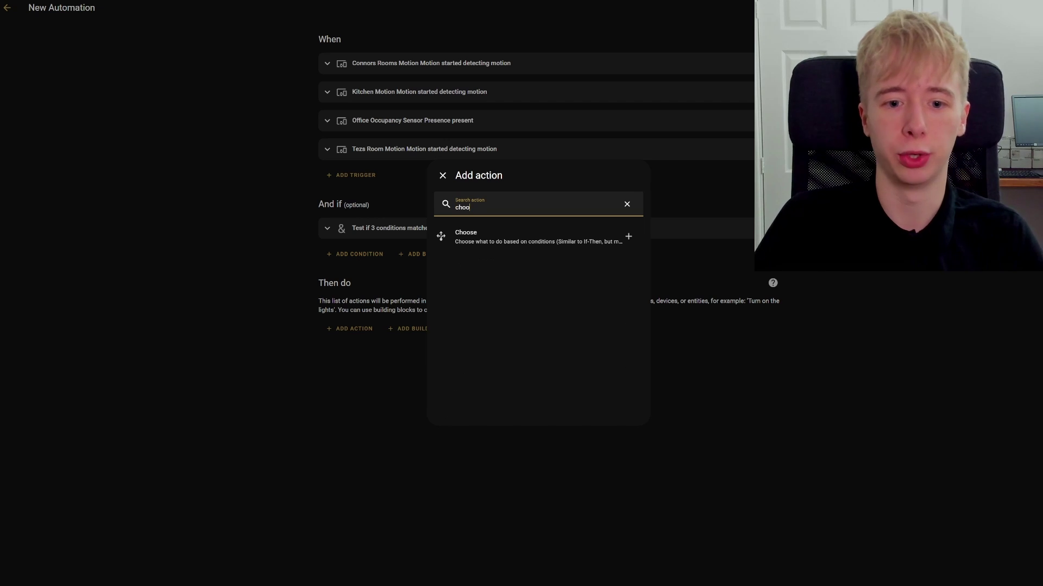
key(Return)
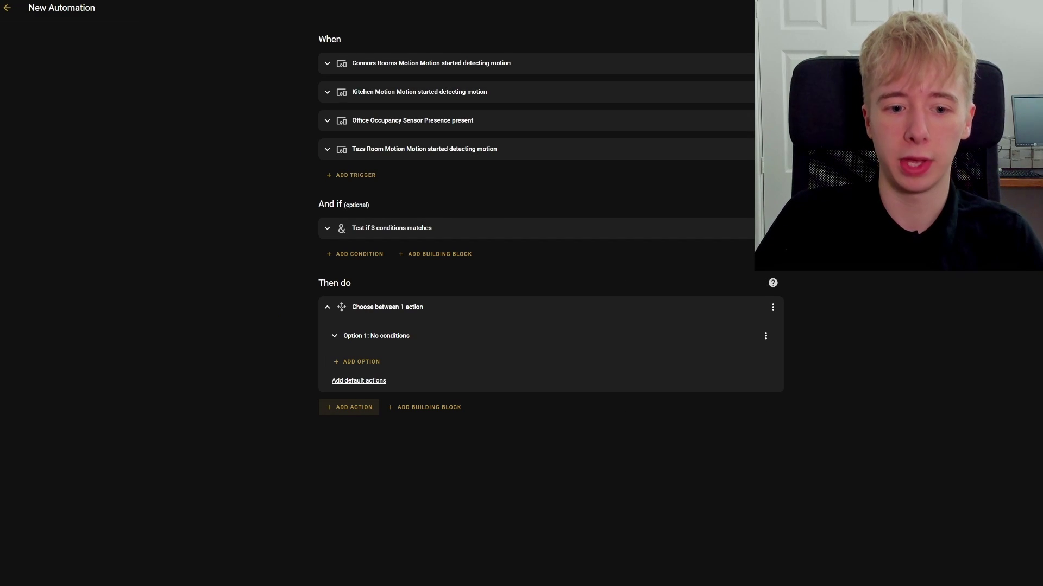
Give Option 1 a triggered-by condition that matches the first bedroom's trigger ID.
click(368, 381)
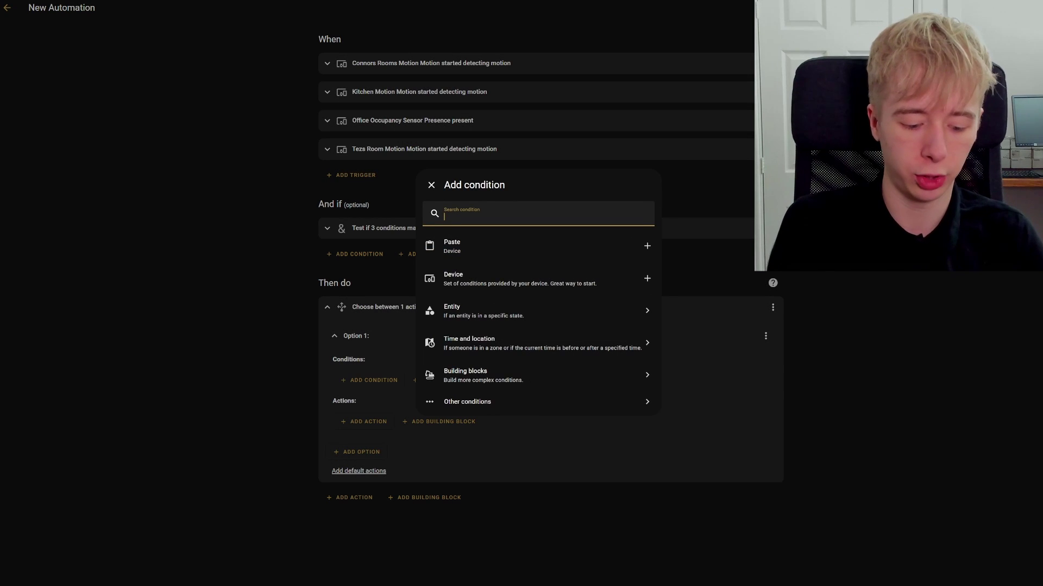
text(trigg)
click(527, 247)
scroll(549, 298, down, 1)
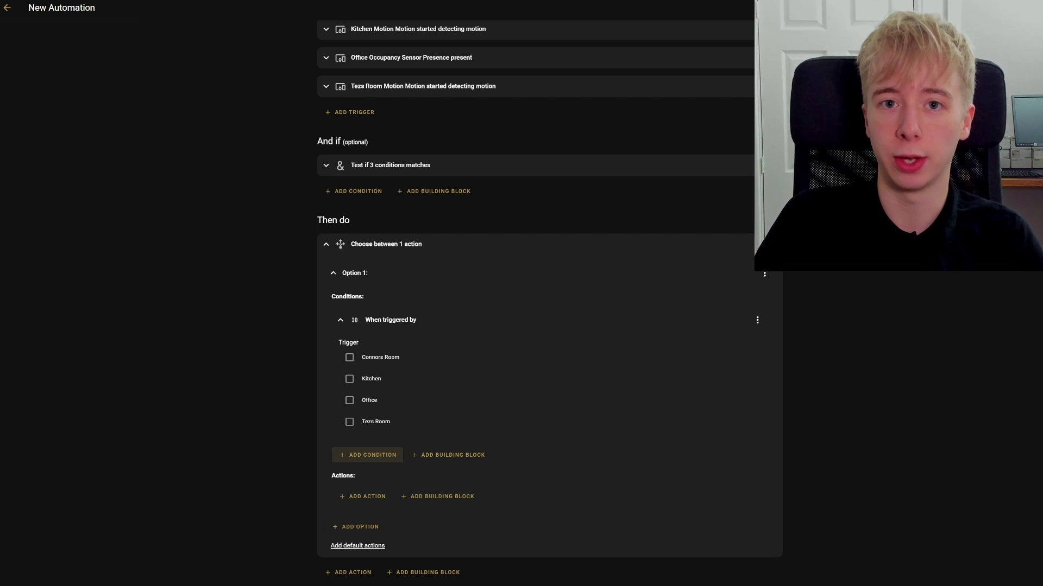
click(349, 358)
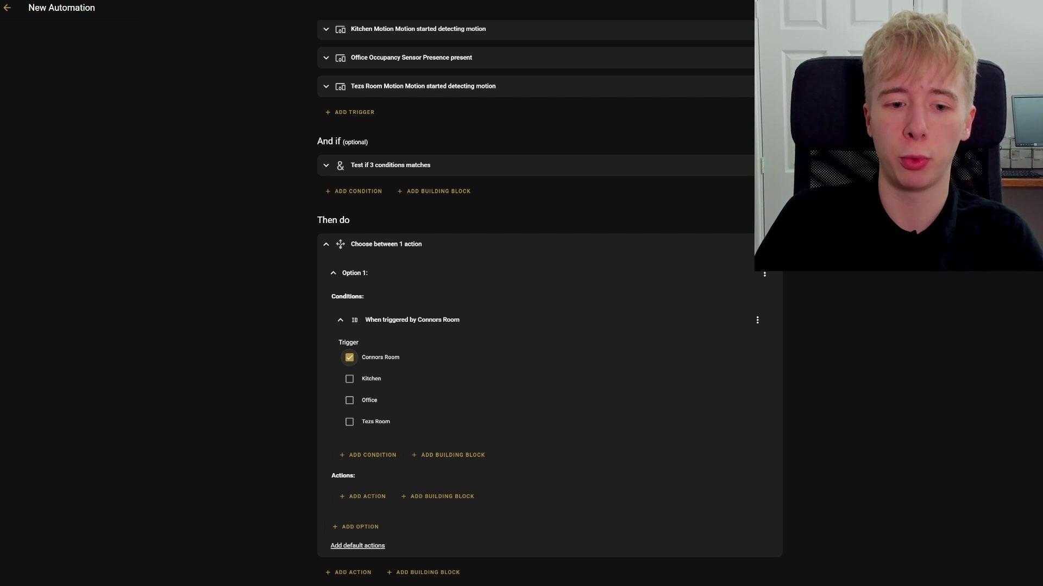
click(341, 320)
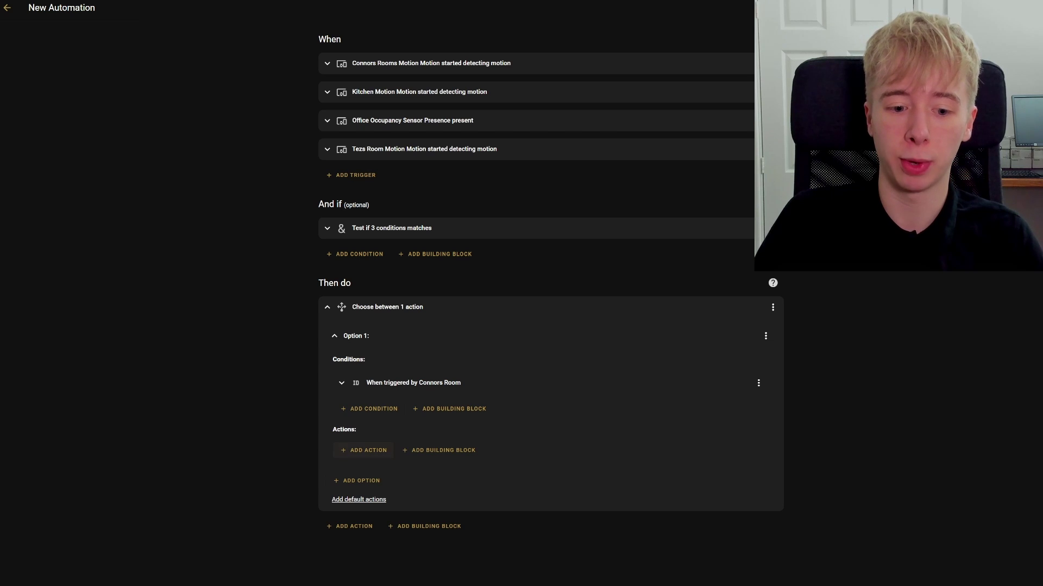
Add a Media Player: Select source action to Option 1 and target the owner's Spotify media player entity.
click(363, 450)
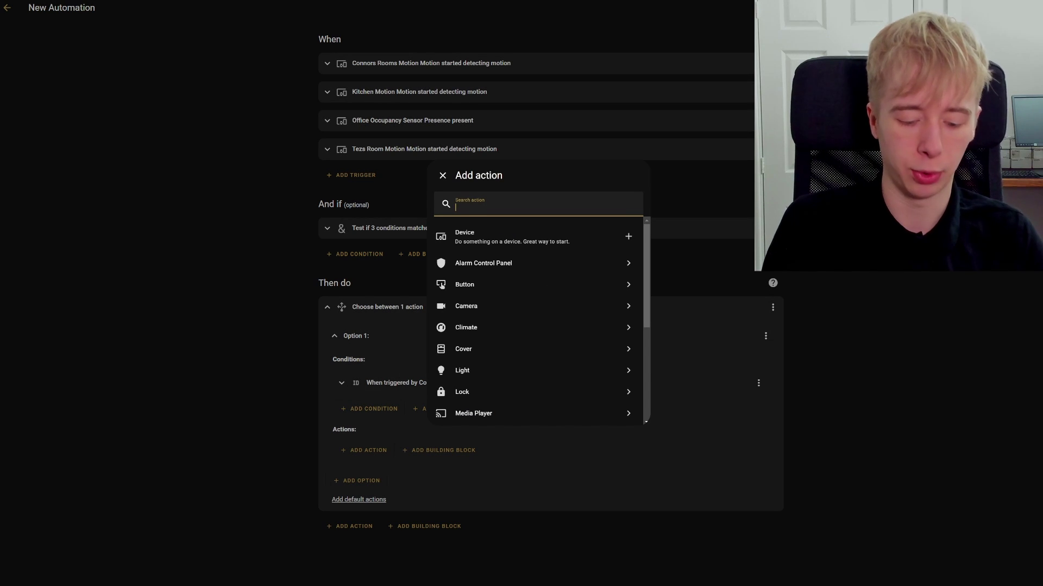
text(media)
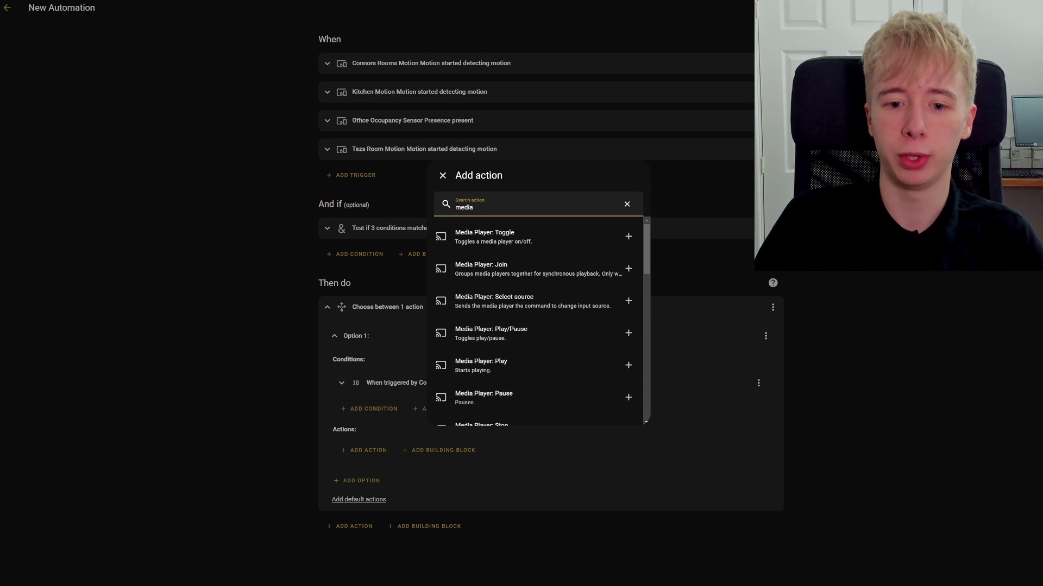
click(532, 301)
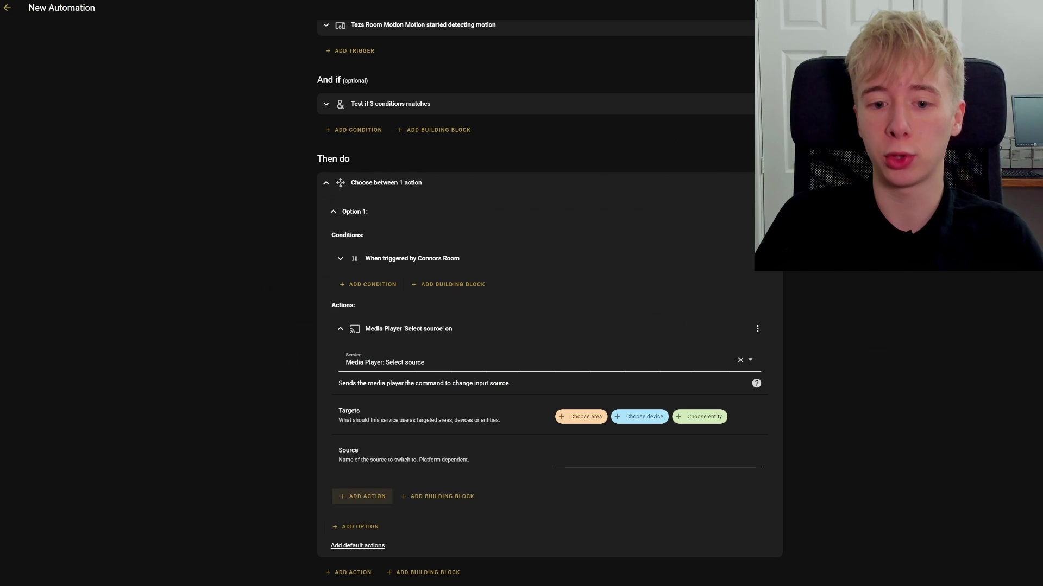
click(698, 416)
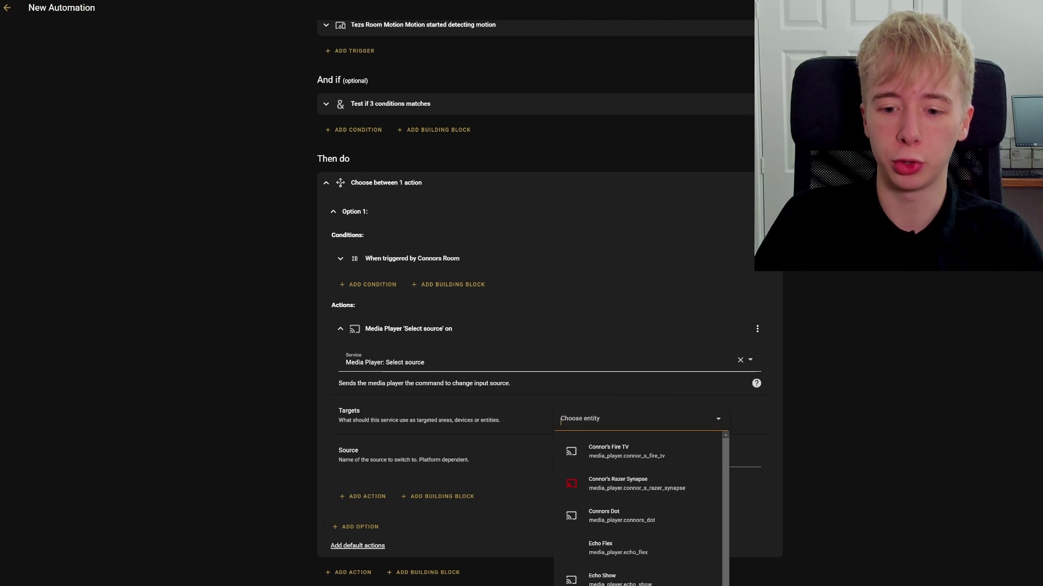
text(conno)
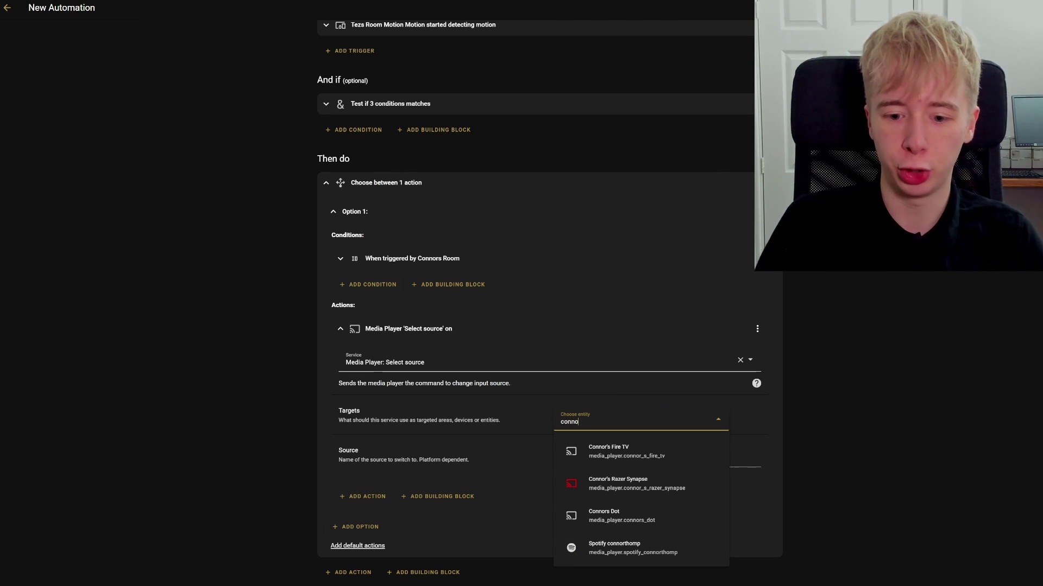
click(625, 548)
scroll(549, 304, down, 1)
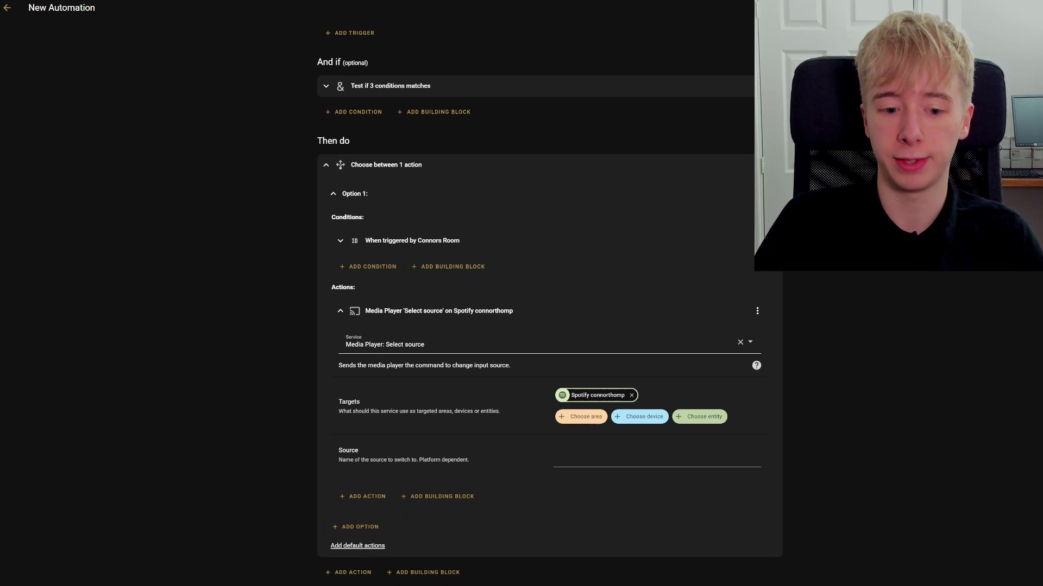
Set the Select source action's source to the first bedroom's Dot speaker and collapse the action.
click(656, 455)
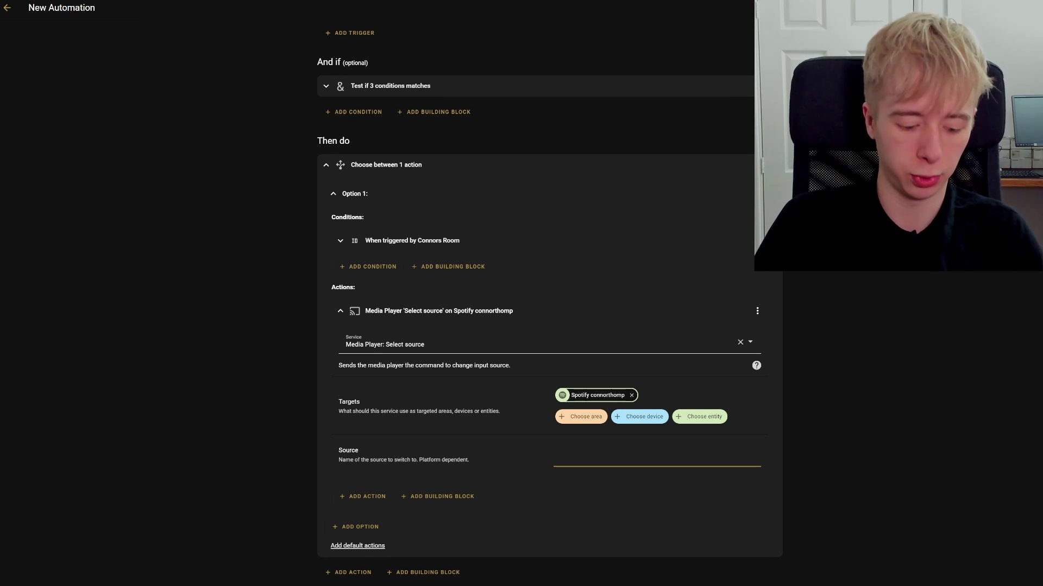
text(Connors Room Dot)
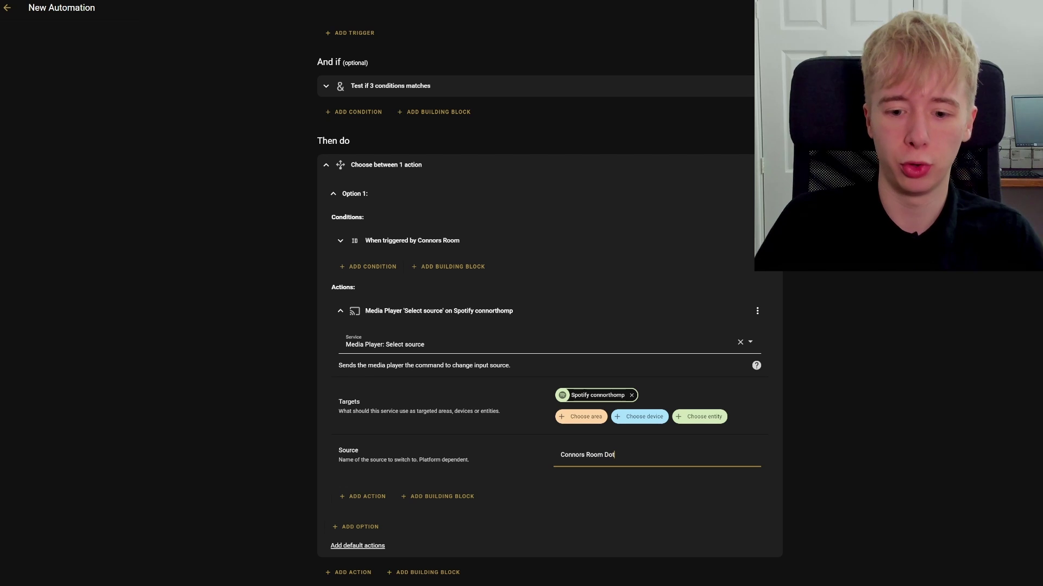
key(Tab)
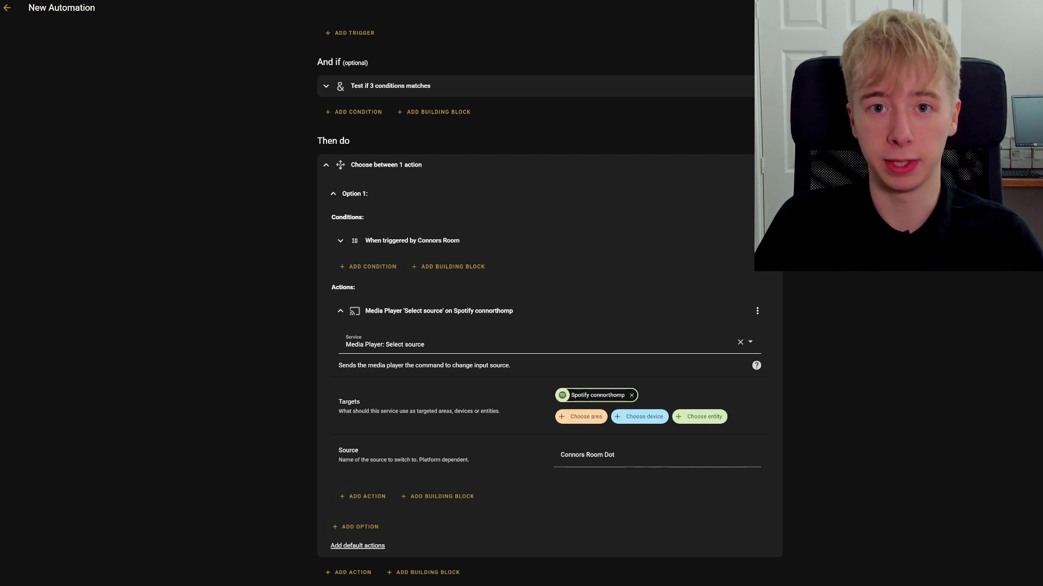
click(439, 311)
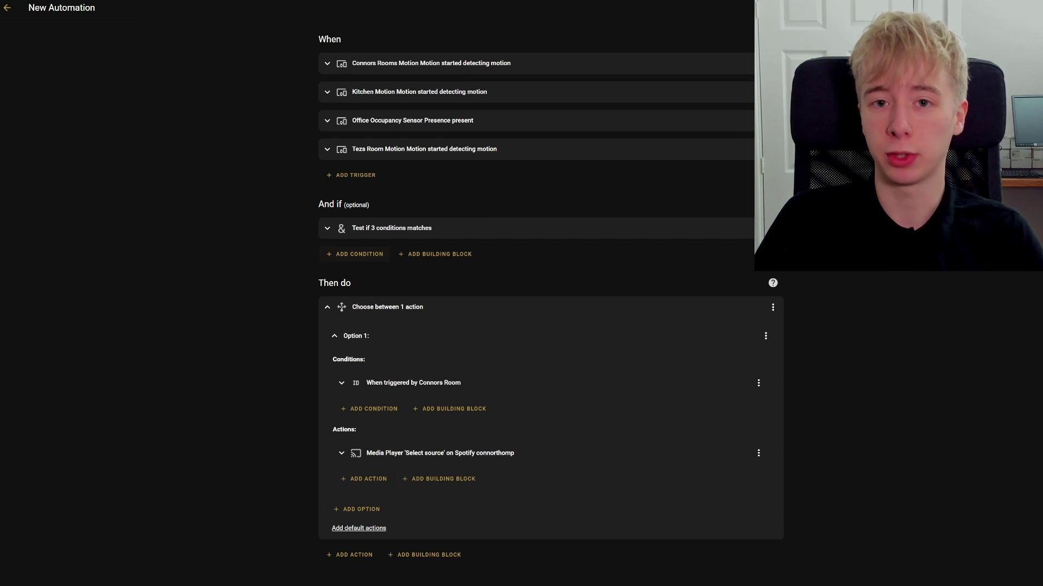
Expand the And block and review its conditions together with the Choose action.
click(390, 228)
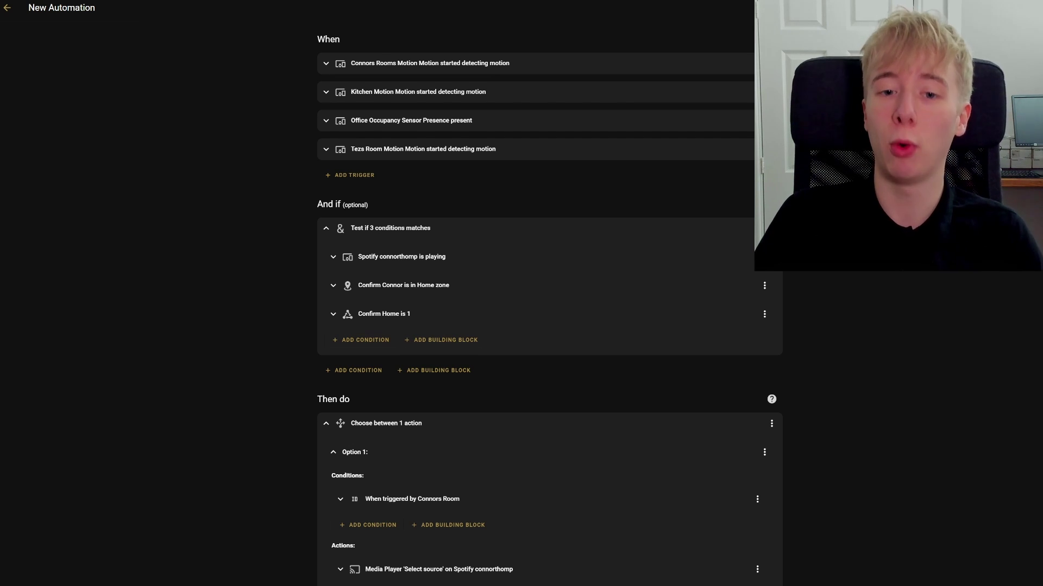
scroll(548, 304, down, 2)
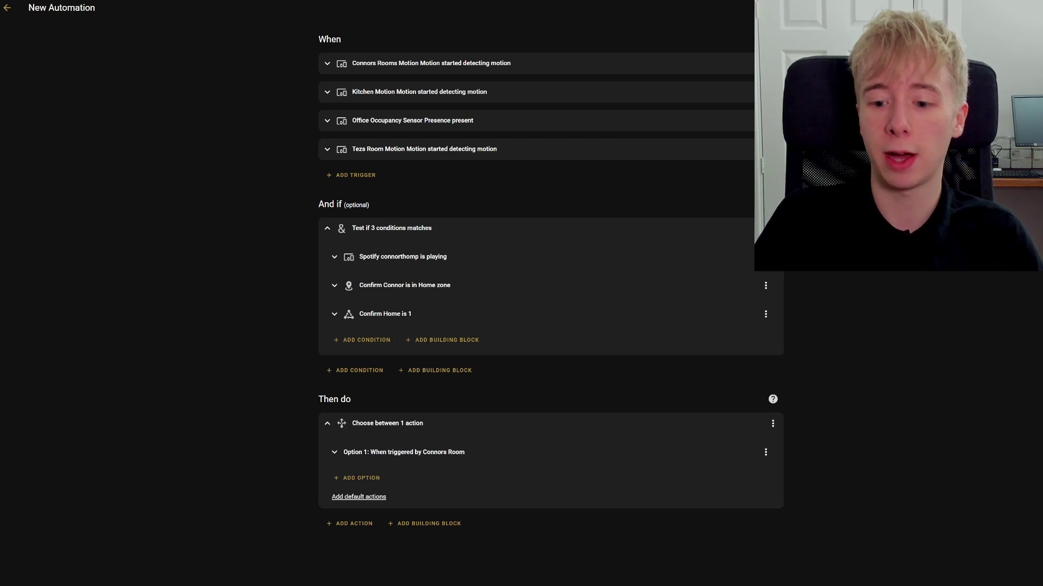
Duplicate Option 1 and change the copy's triggered-by condition to match only the Kitchen trigger.
click(765, 452)
click(800, 520)
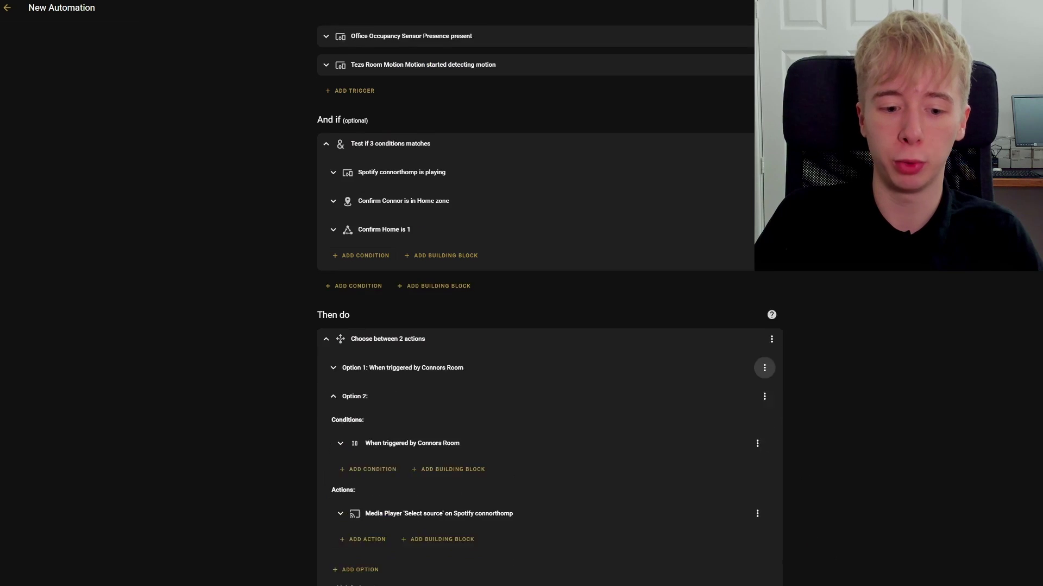
click(340, 400)
scroll(543, 348, down, 2)
click(350, 351)
click(349, 330)
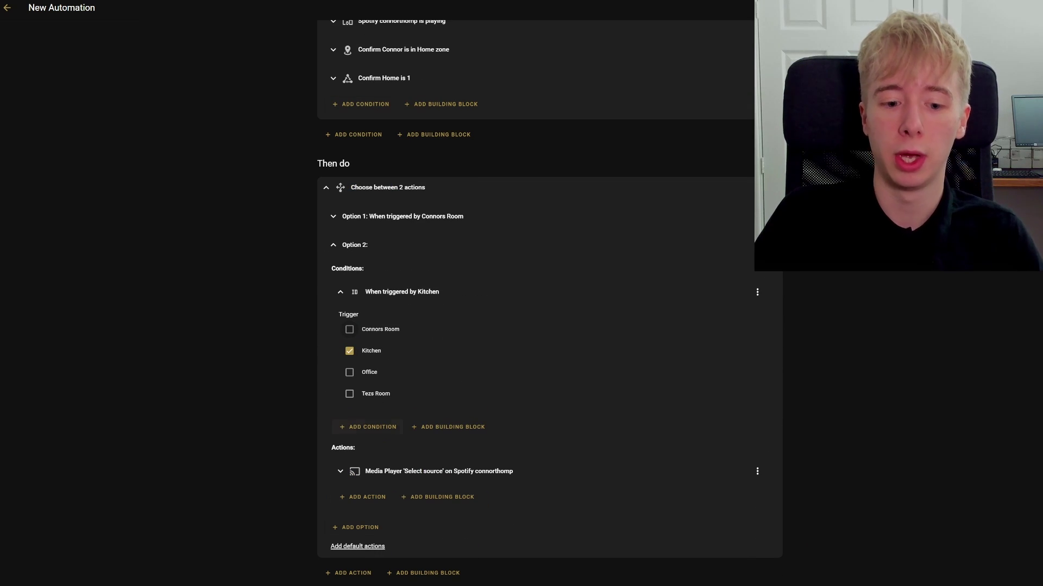
Set the source in Option 2's Select source action to Echo Dot and collapse the option.
click(439, 470)
scroll(549, 348, down, 3)
triple_click(657, 455)
text(Echo)
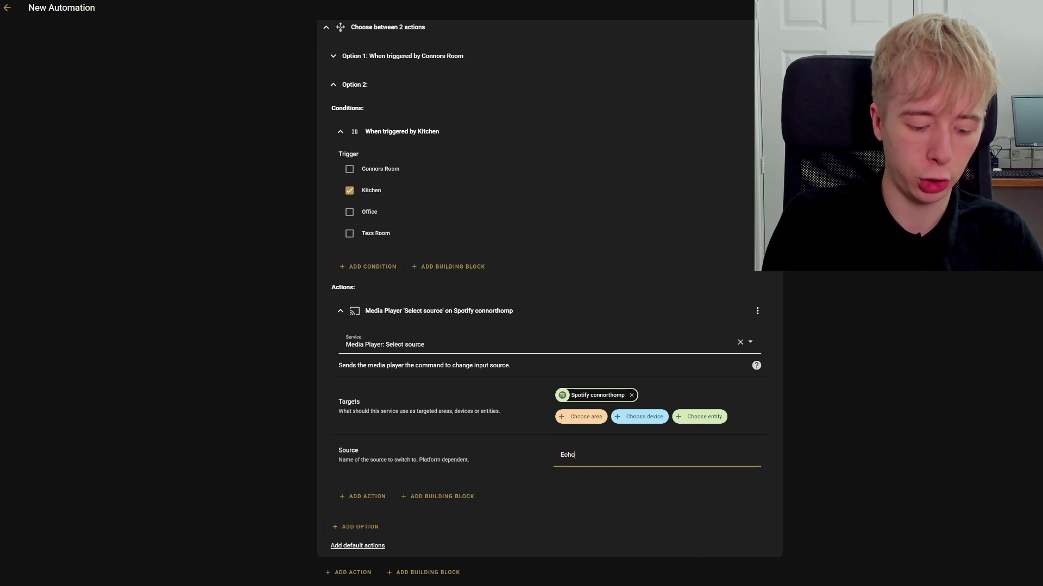
text( Dot)
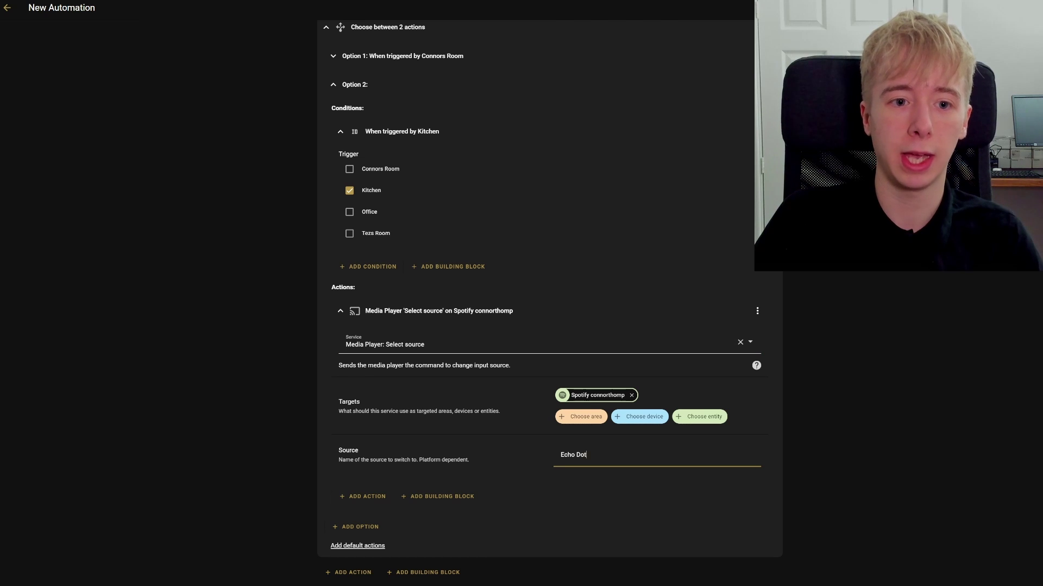
click(354, 85)
Duplicate Option 2 and change the copy's triggered-by condition to match only the Office trigger.
click(766, 480)
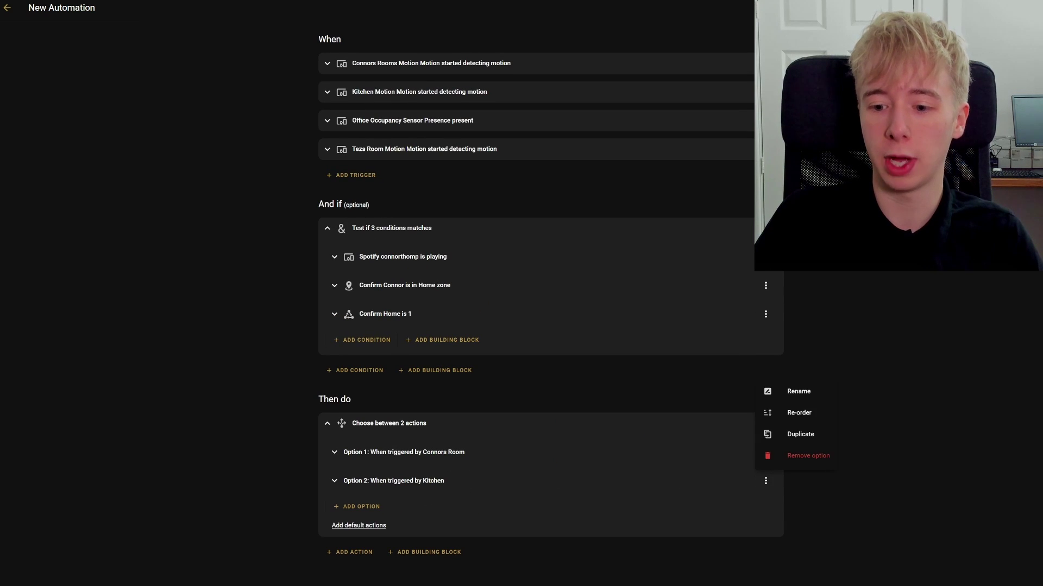
click(801, 433)
scroll(548, 326, down, 2)
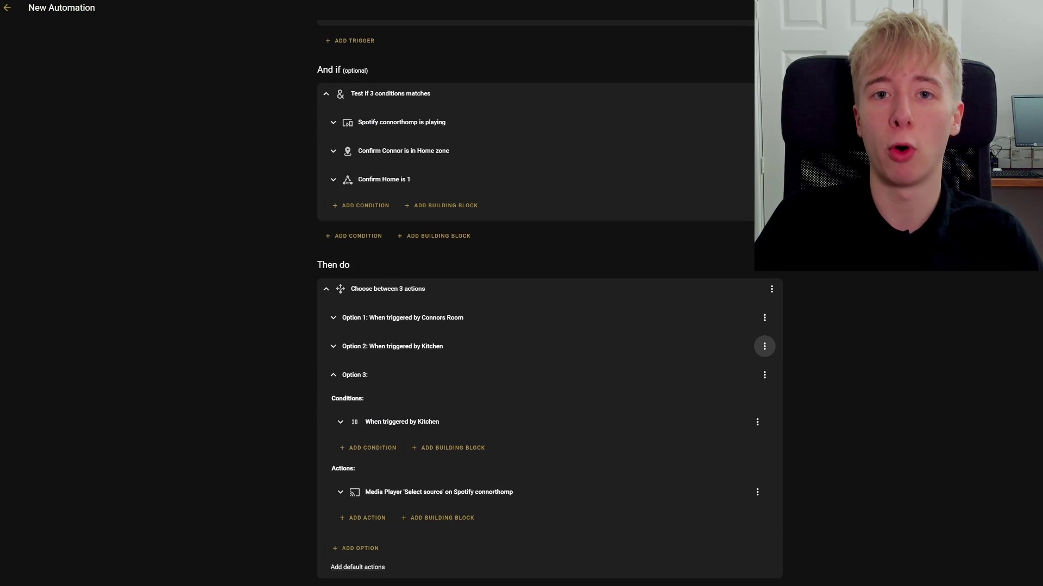
scroll(548, 298, down, 1)
click(402, 400)
scroll(402, 400, down, 4)
click(349, 351)
click(349, 372)
Set the source in Option 3's Select source action to Spare Room Dot and collapse the option.
click(380, 471)
scroll(381, 471, down, 3)
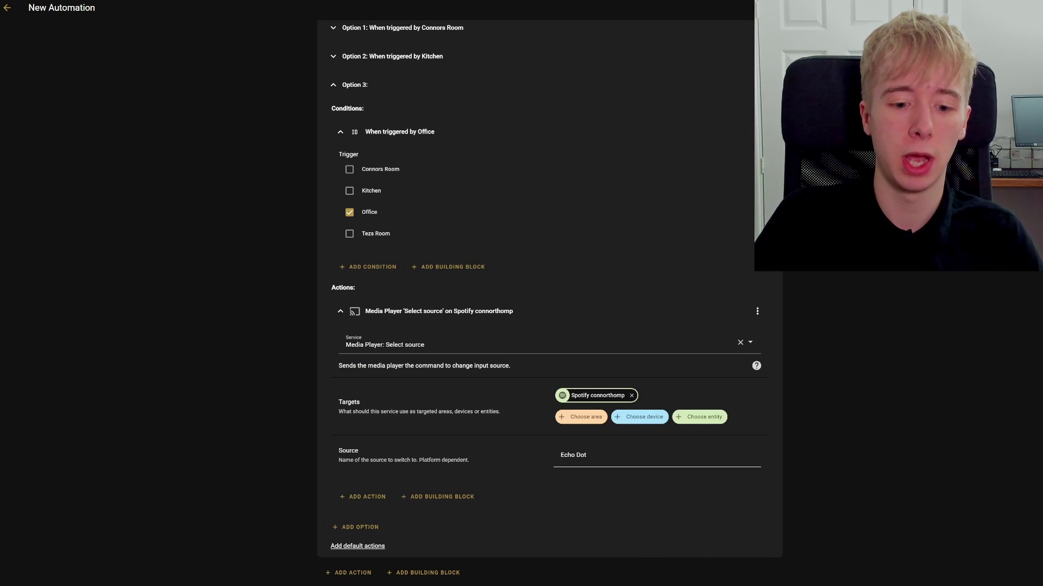
triple_click(572, 455)
text(Spare Room Dot)
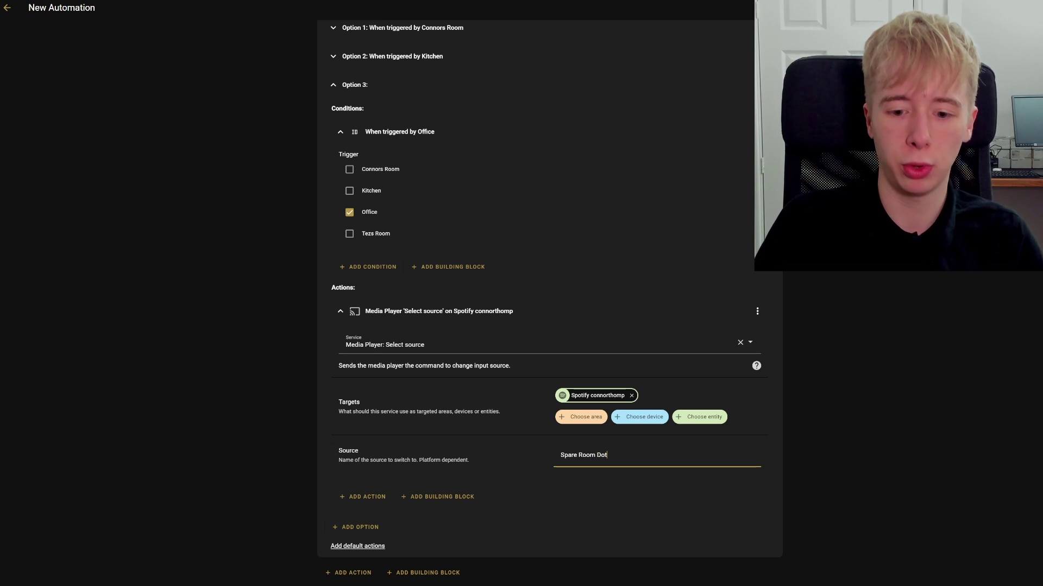
click(380, 311)
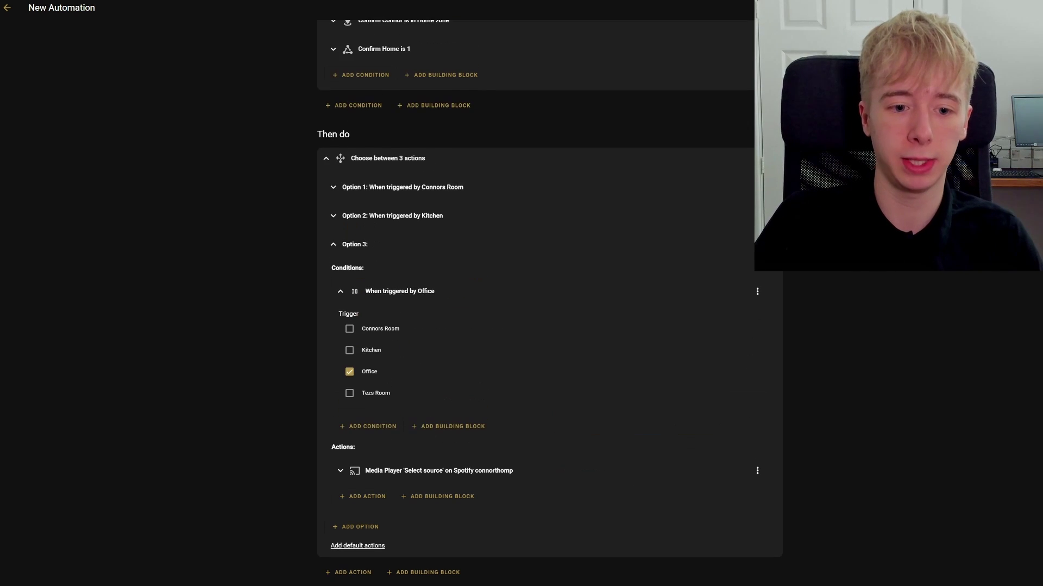
click(380, 291)
click(380, 354)
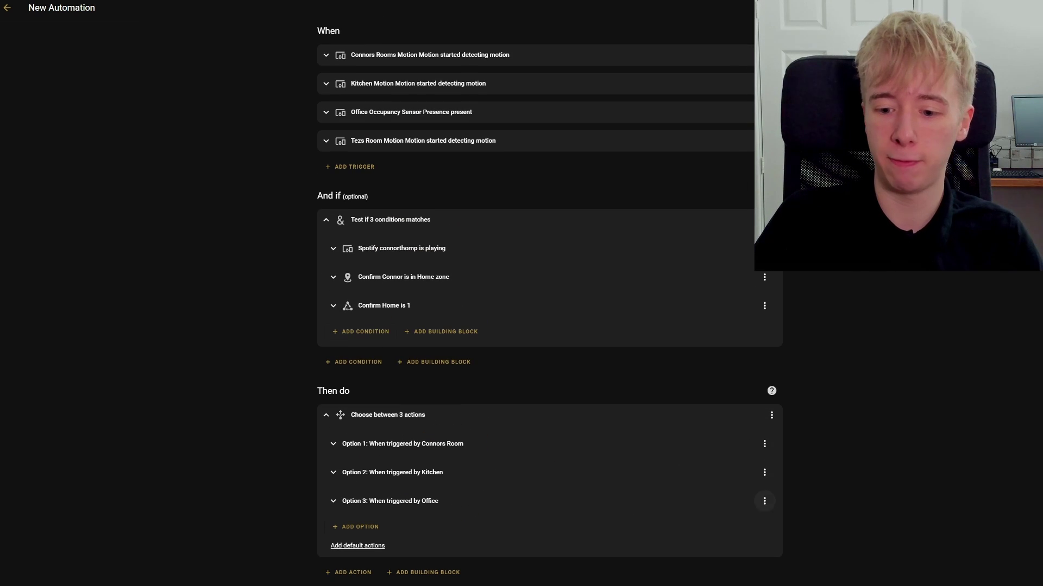
Duplicate Option 3 and change the copy's triggered-by condition to match only the second bedroom's trigger ID.
click(764, 502)
click(799, 455)
scroll(379, 338, down, 3)
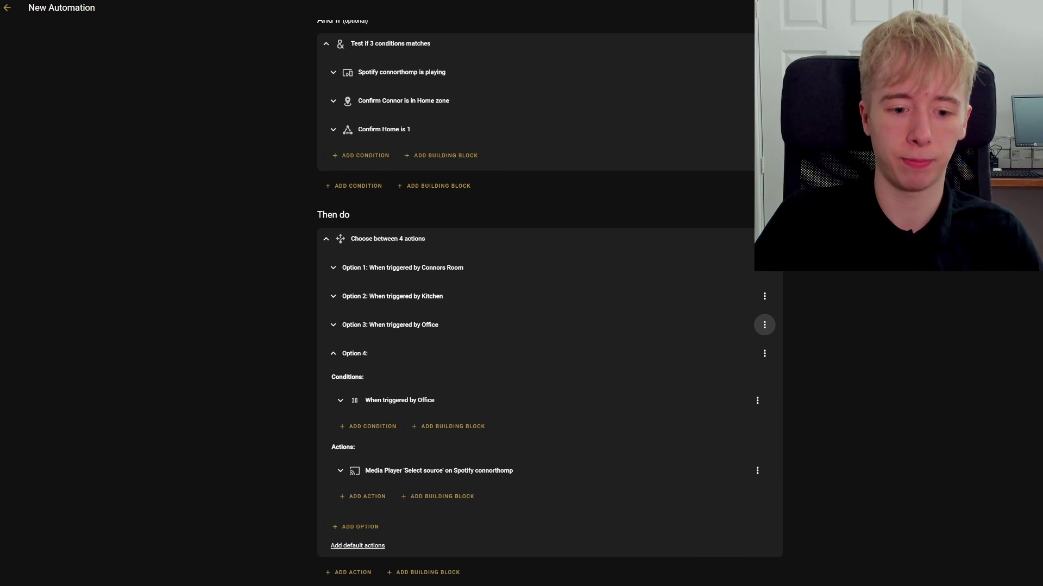
scroll(379, 337, down, 1)
scroll(379, 337, down, 1)
click(350, 393)
click(349, 371)
Set the source in Option 4's Select source action to the second bedroom's Dot speaker and collapse the option.
click(439, 470)
scroll(439, 471, down, 3)
click(655, 454)
key(ctrl+a)
text(Tezs Dot)
key(Tab)
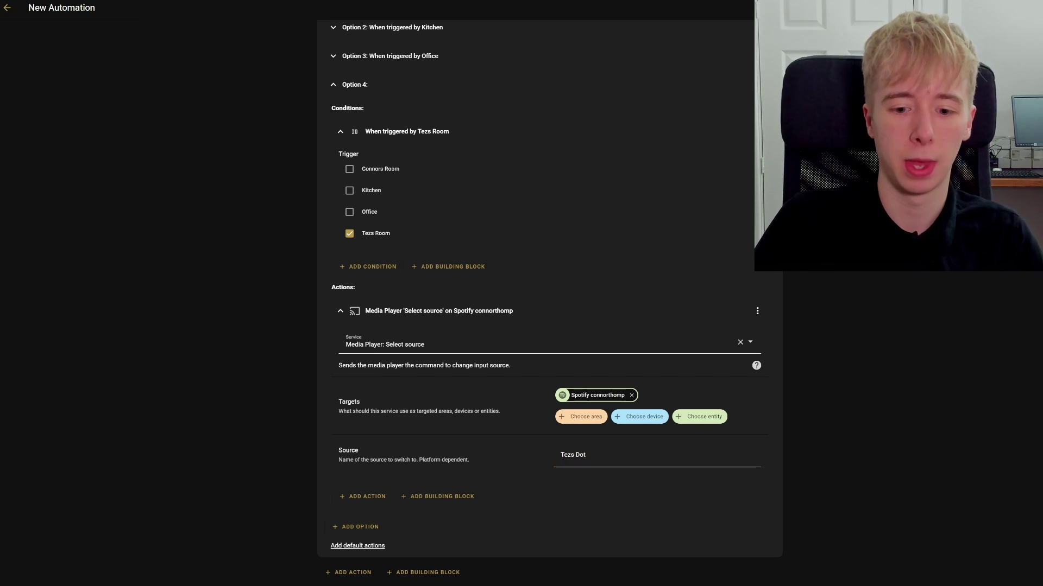
click(354, 84)
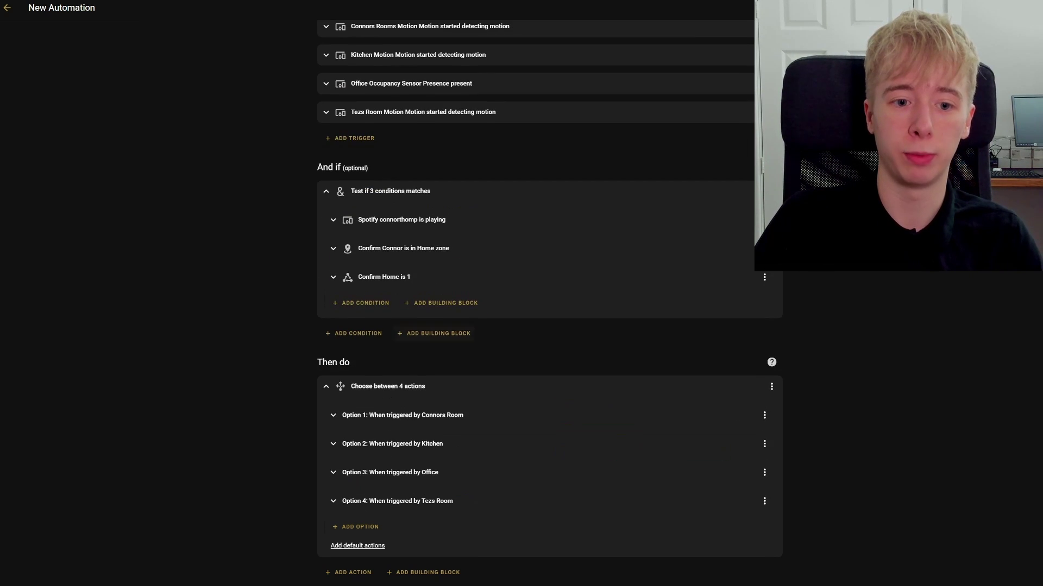
scroll(550, 282, up, 1)
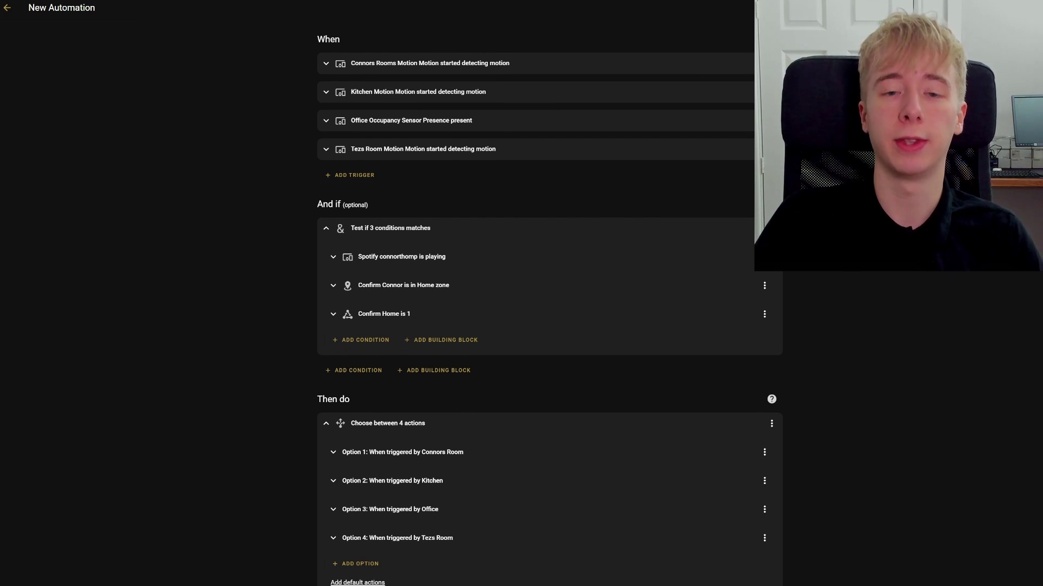
scroll(549, 283, down, 1)
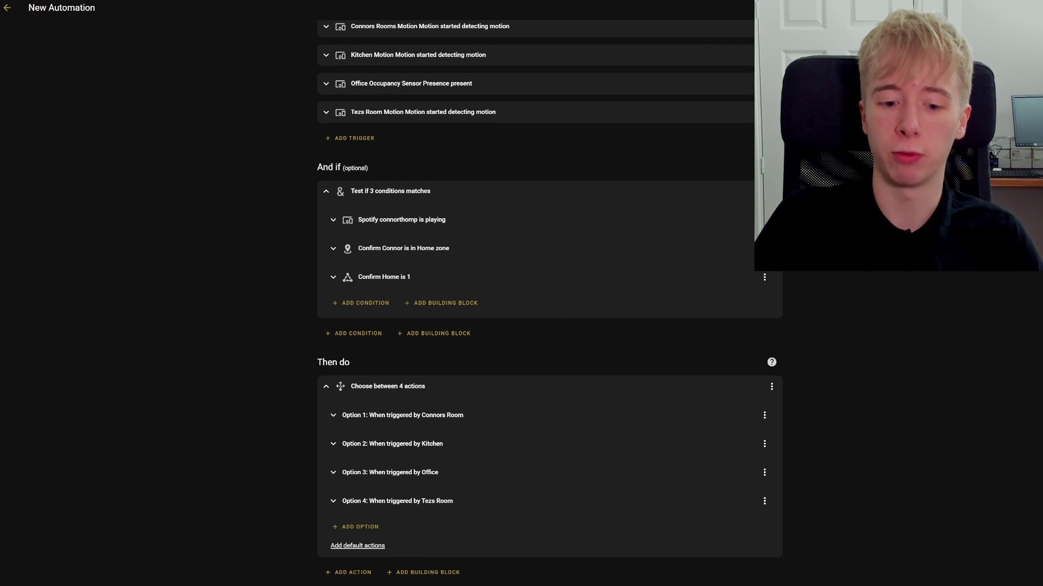
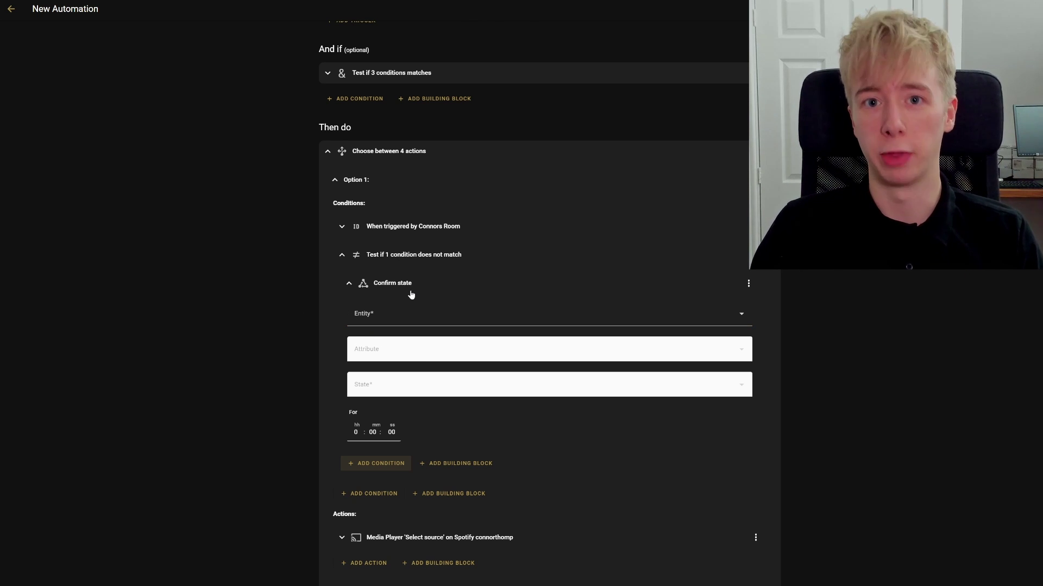
Set the state condition in Option 1's Not block to the owner's Spotify entity with the attribute Source.
click(393, 324)
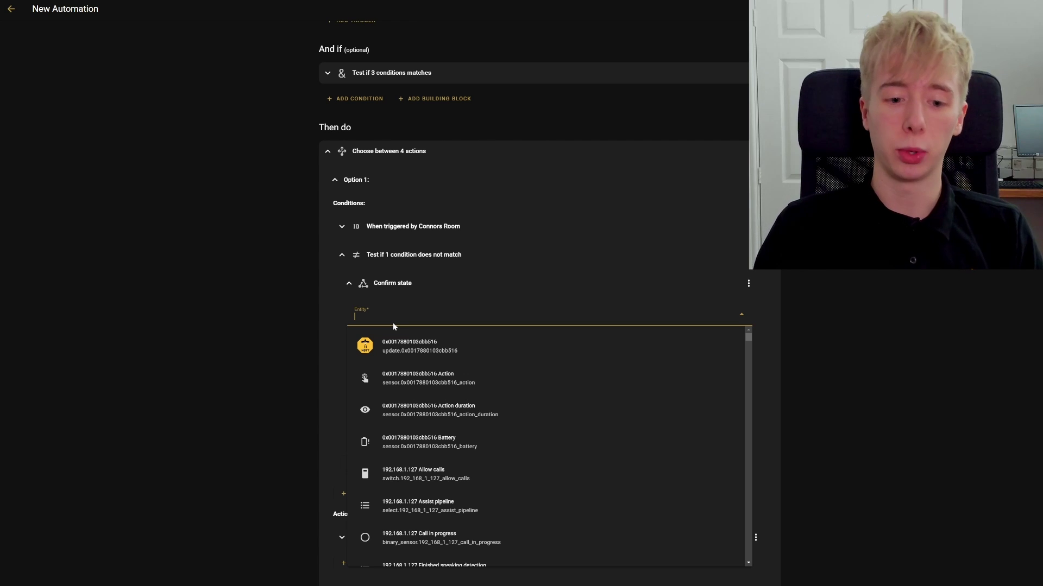
text(spot)
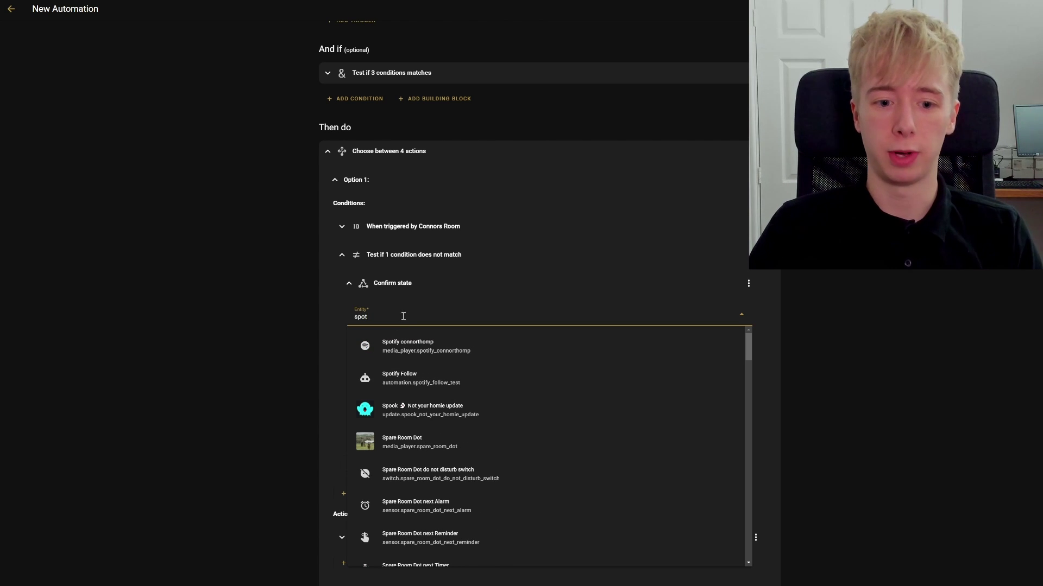
click(419, 348)
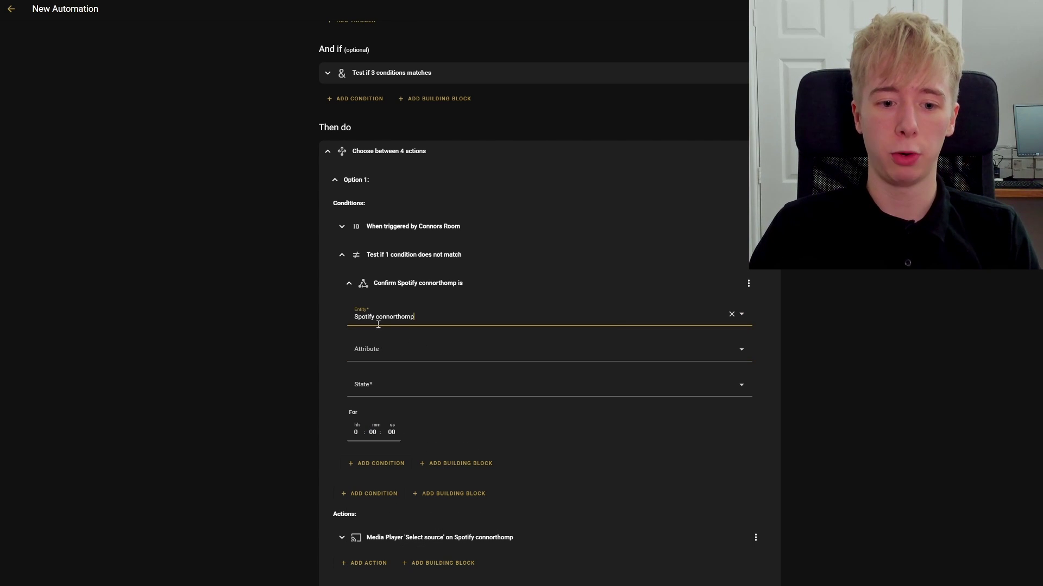
click(382, 357)
text(So)
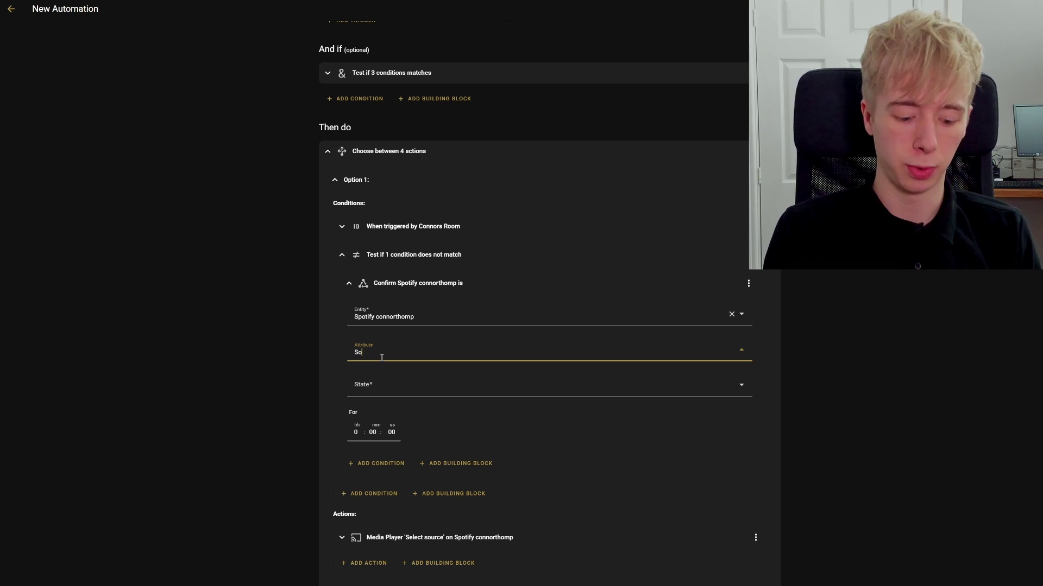
text(urce)
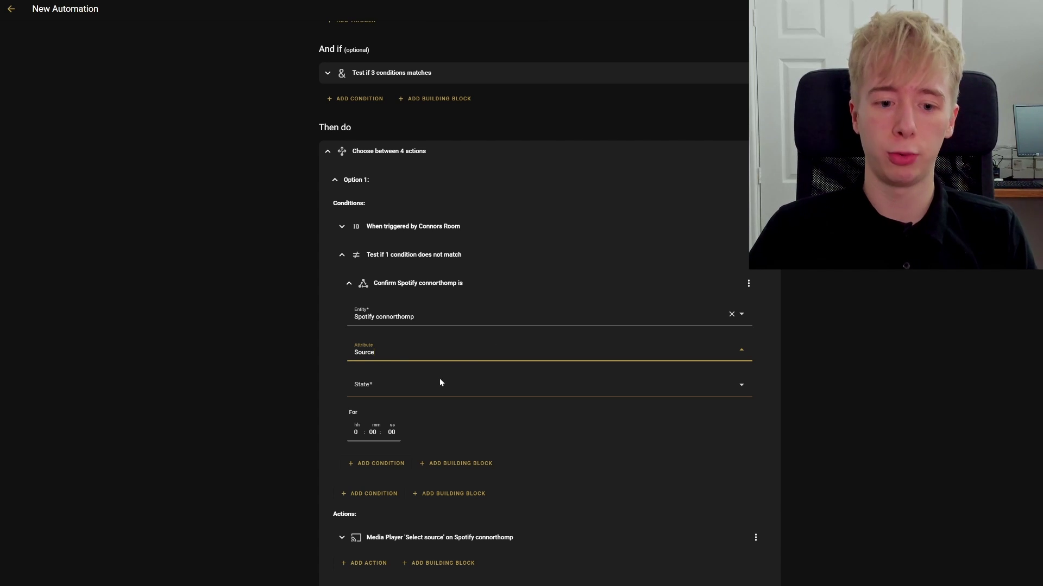
click(418, 383)
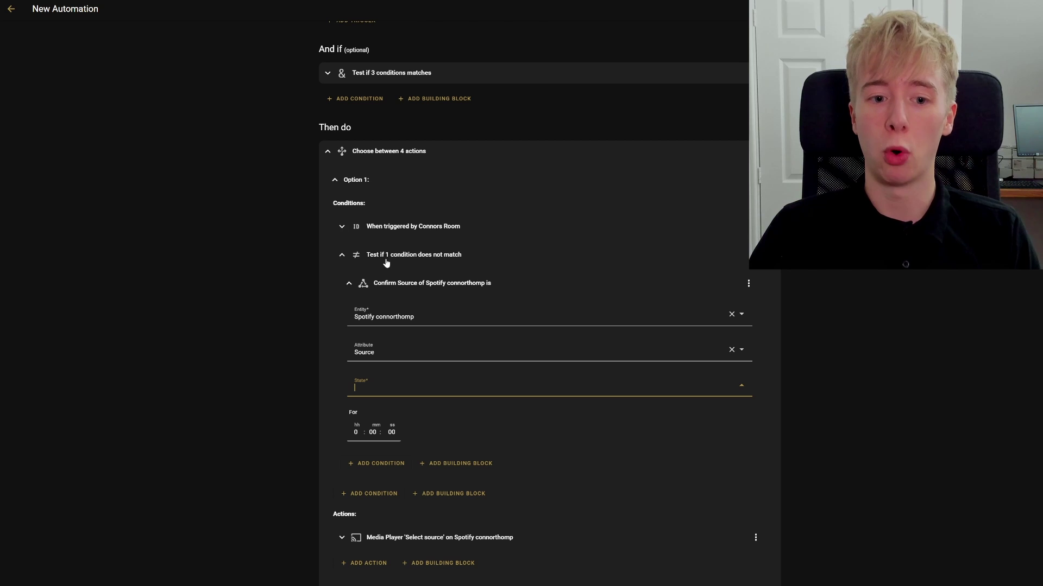
Check the source name in Option 1's Select source action and enter the owner's room Dot speaker as the Not condition's state.
scroll(381, 323, down, 2)
click(422, 456)
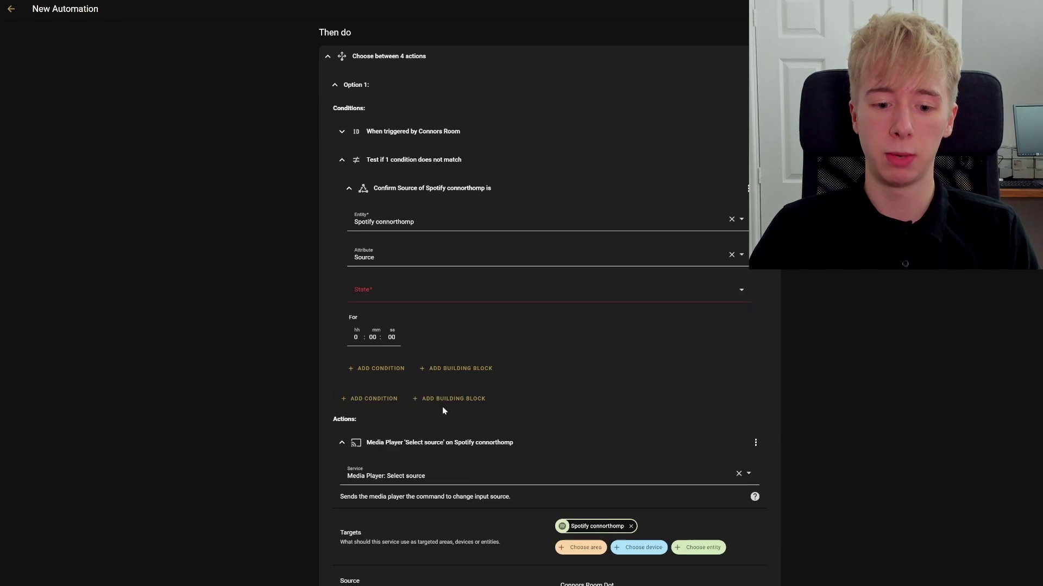
scroll(442, 407, down, 2)
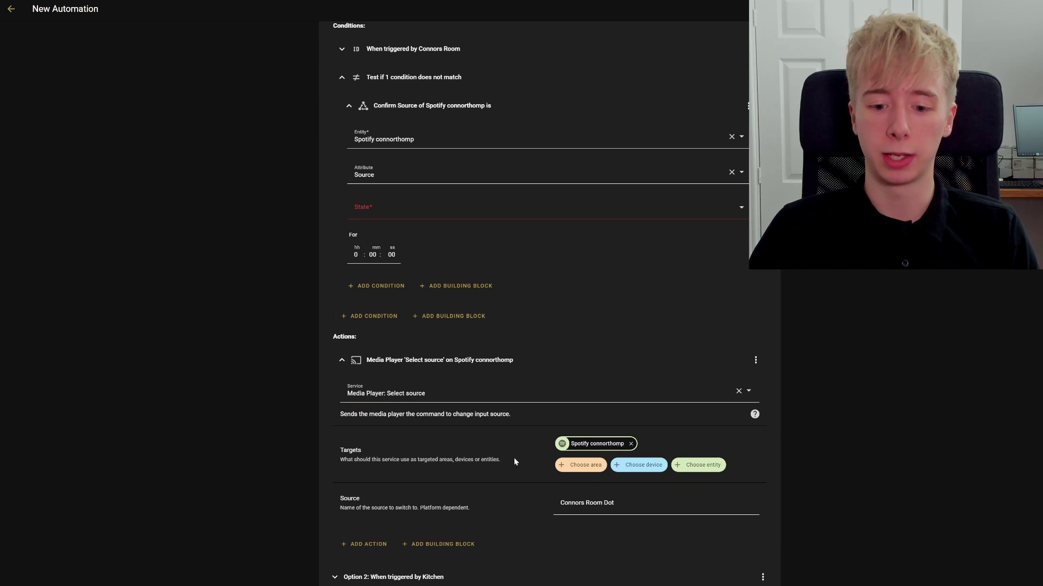
click(402, 362)
scroll(403, 361, up, 3)
click(402, 355)
text(C)
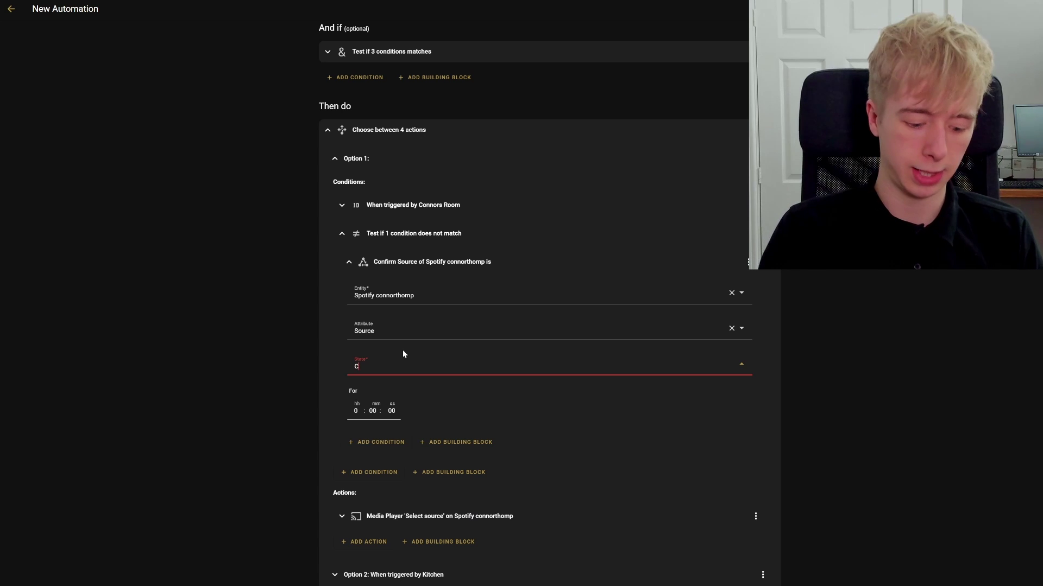
text(onnor Rooms )
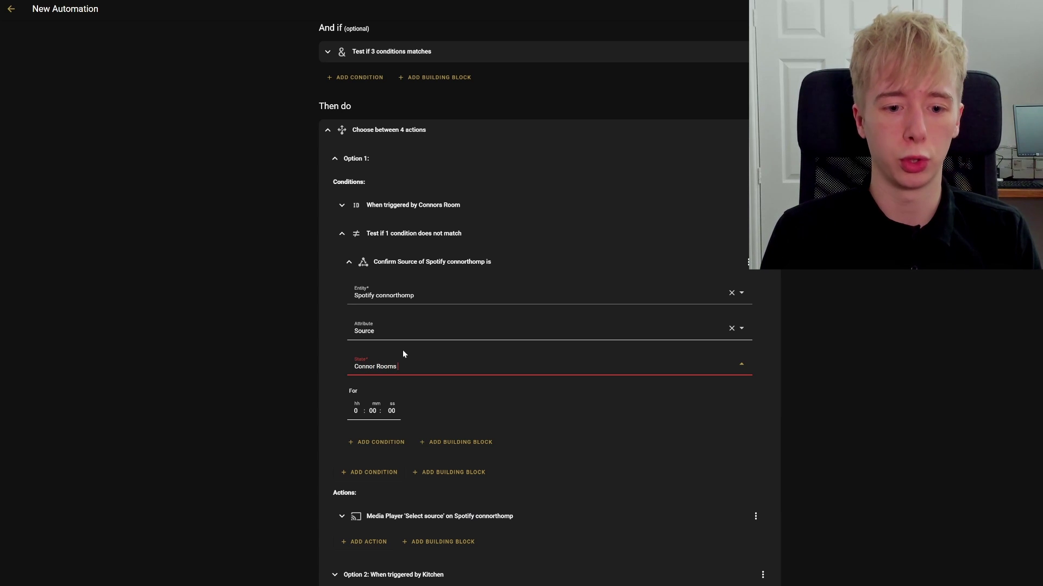
text(Dot)
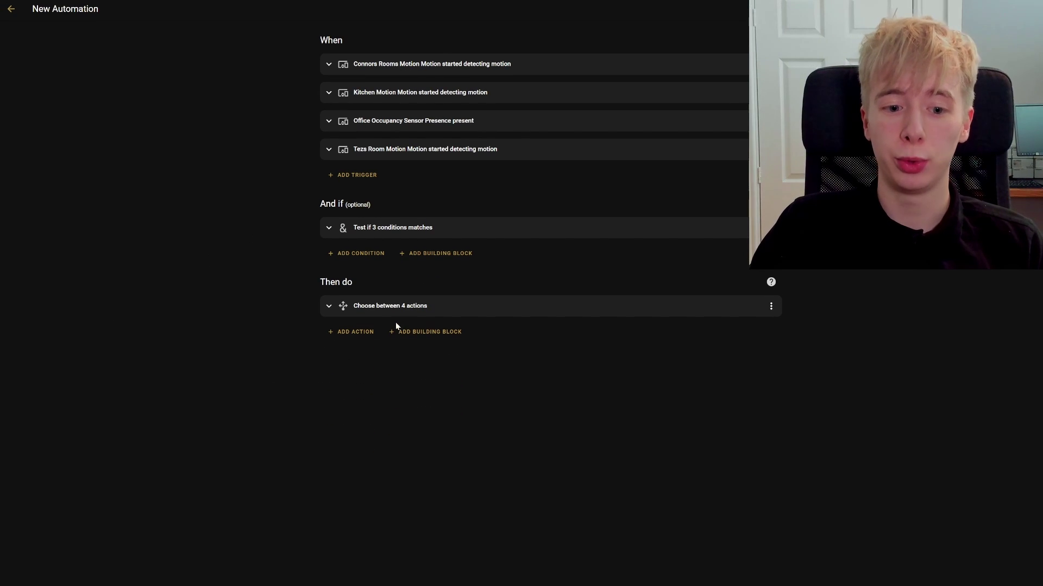
Review Option 1's conditions and the target and source of its Select source action.
click(387, 310)
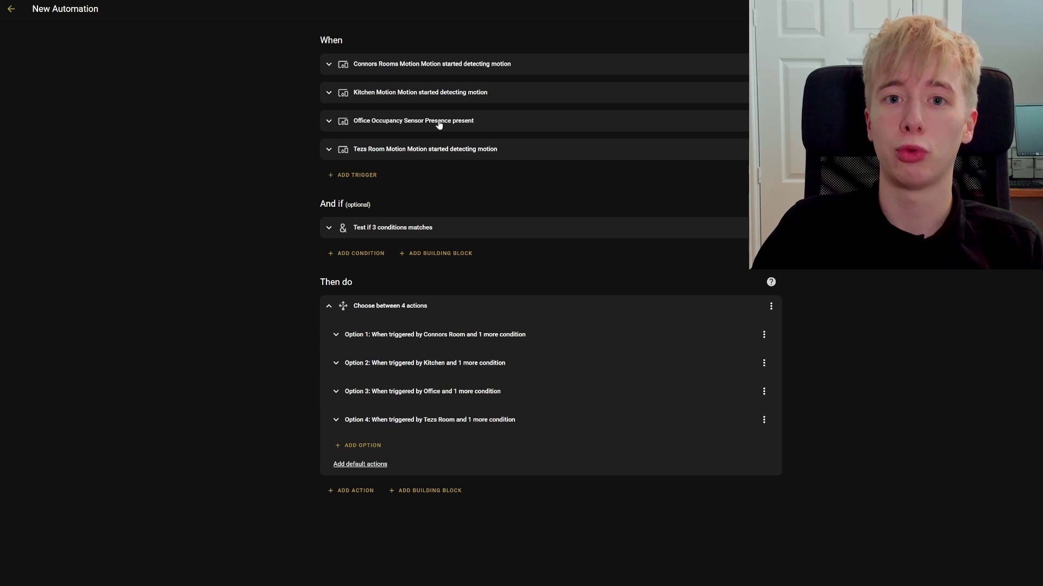
click(381, 337)
scroll(371, 316, down, 2)
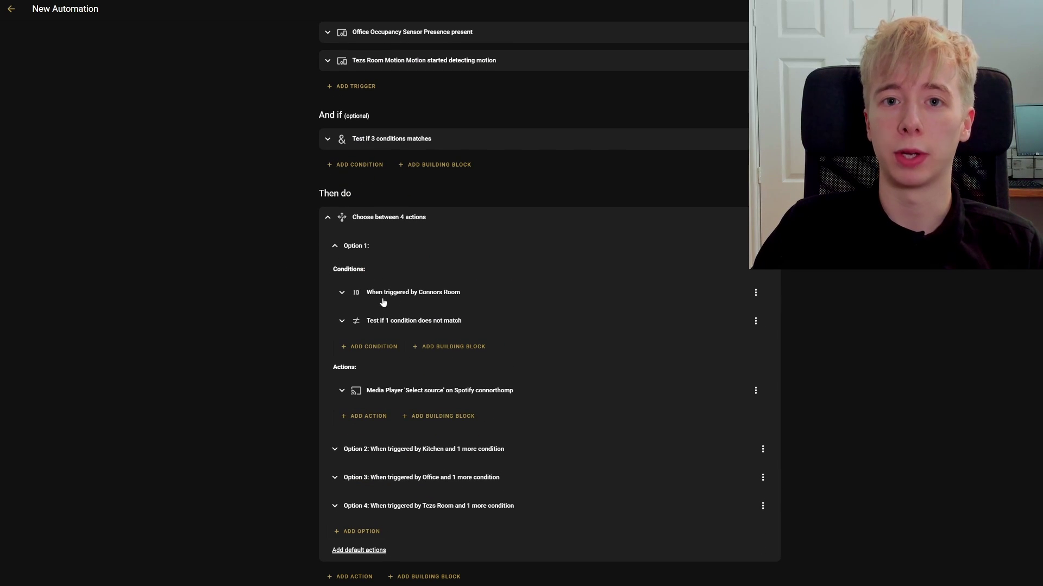
scroll(386, 286, down, 1)
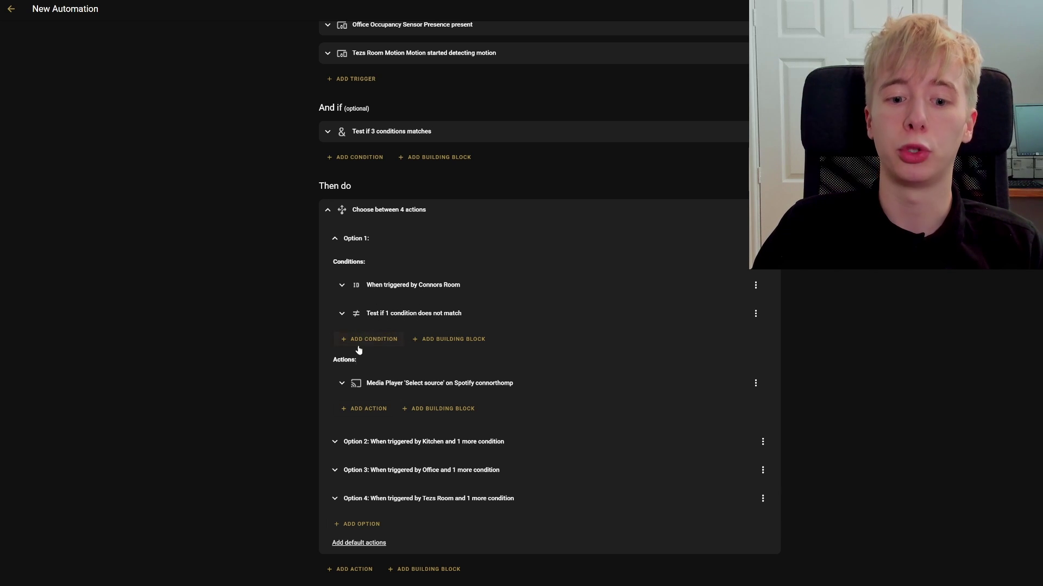
click(406, 383)
scroll(489, 383, down, 3)
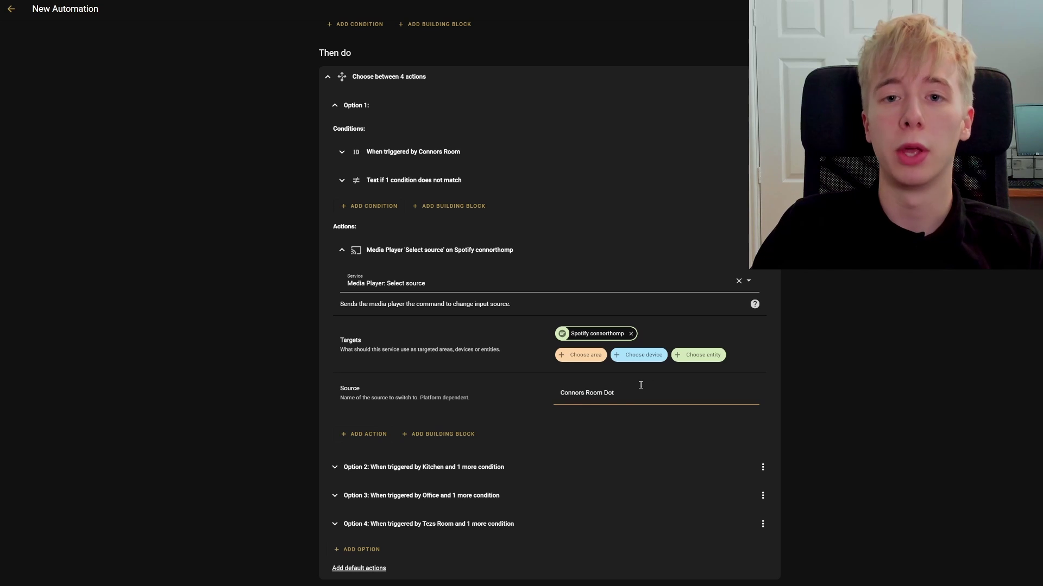
scroll(557, 403, up, 3)
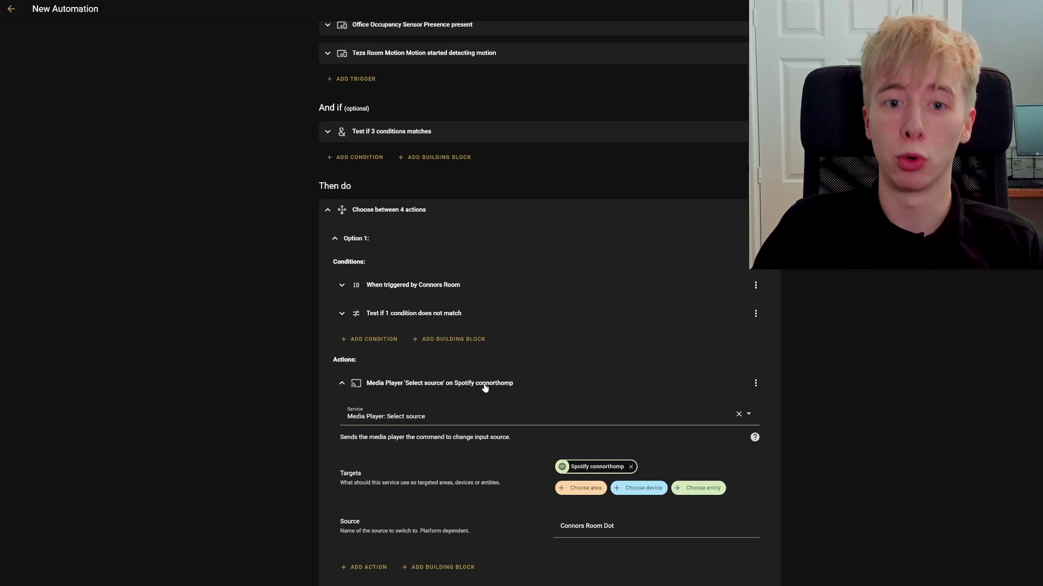
click(481, 384)
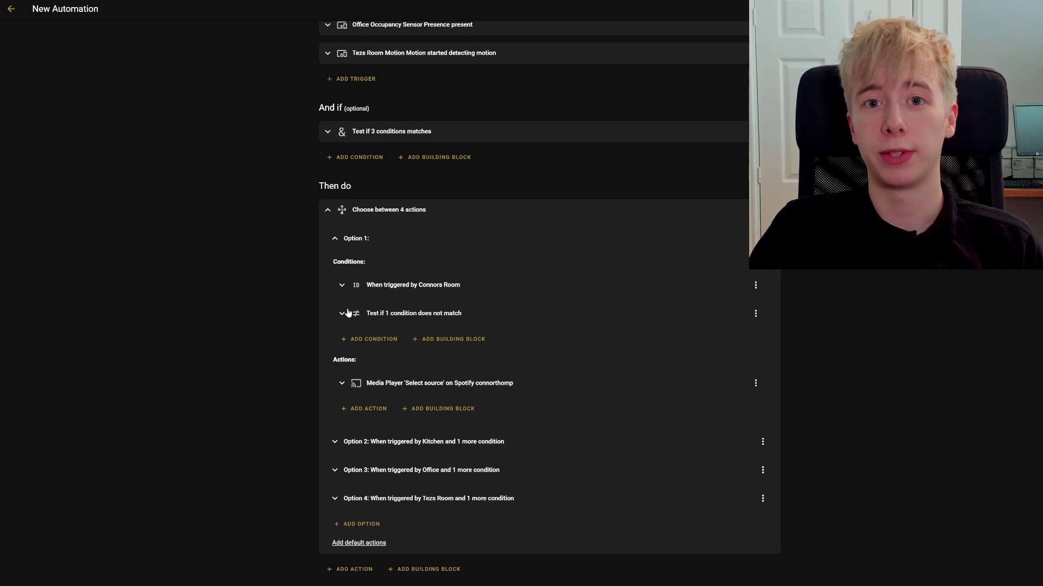
Review the entity, attribute and state in Option 2's Not condition, and its Select source action's target and source.
click(382, 450)
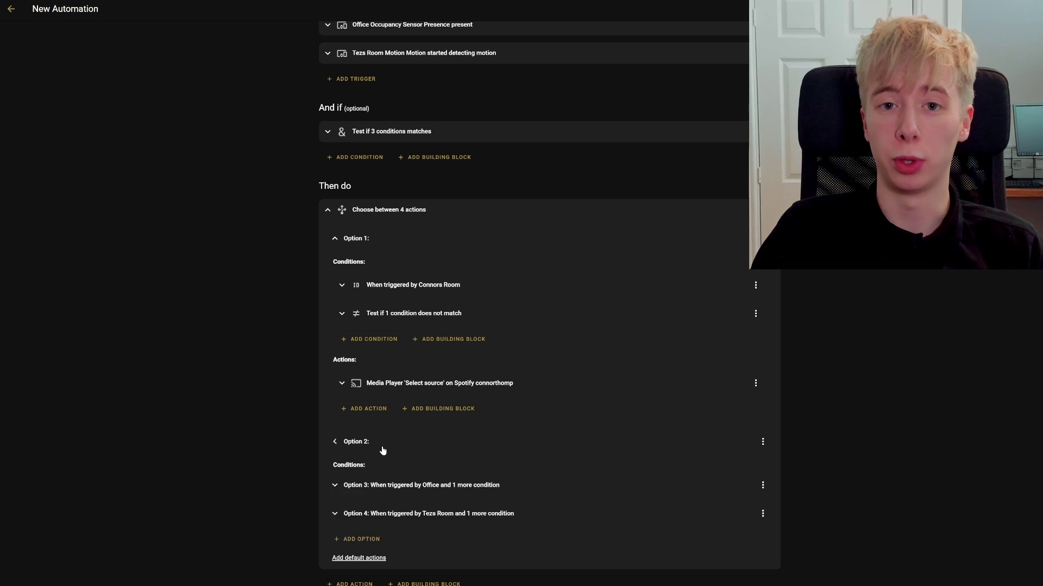
scroll(384, 429, down, 3)
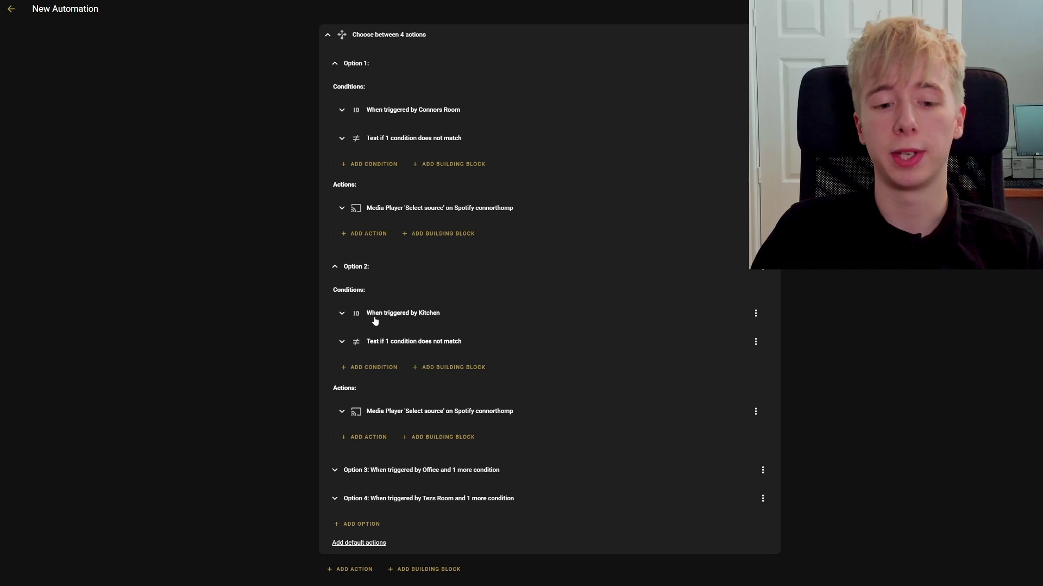
click(389, 342)
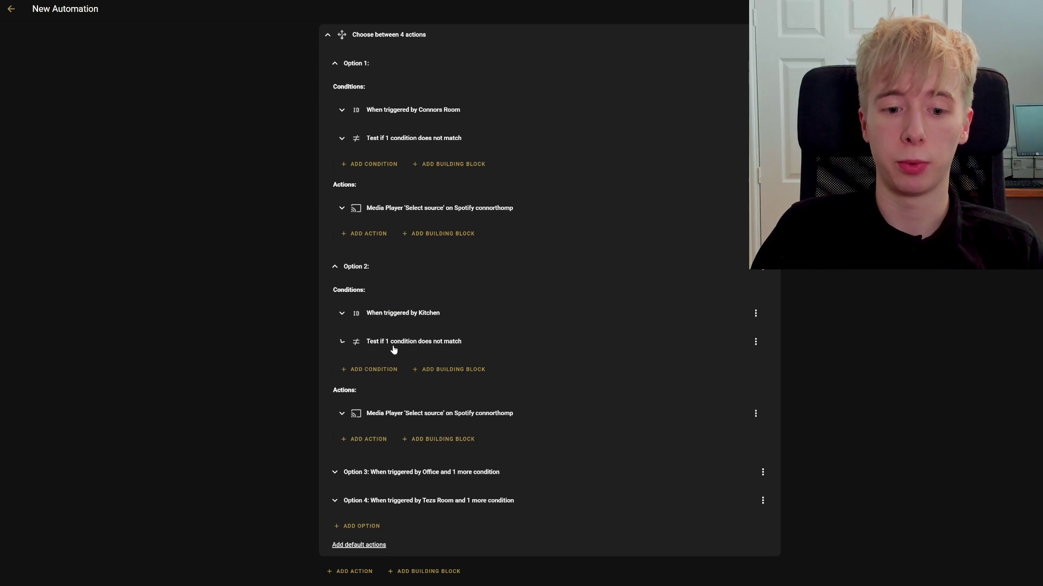
scroll(392, 348, down, 1)
click(421, 312)
scroll(421, 320, down, 2)
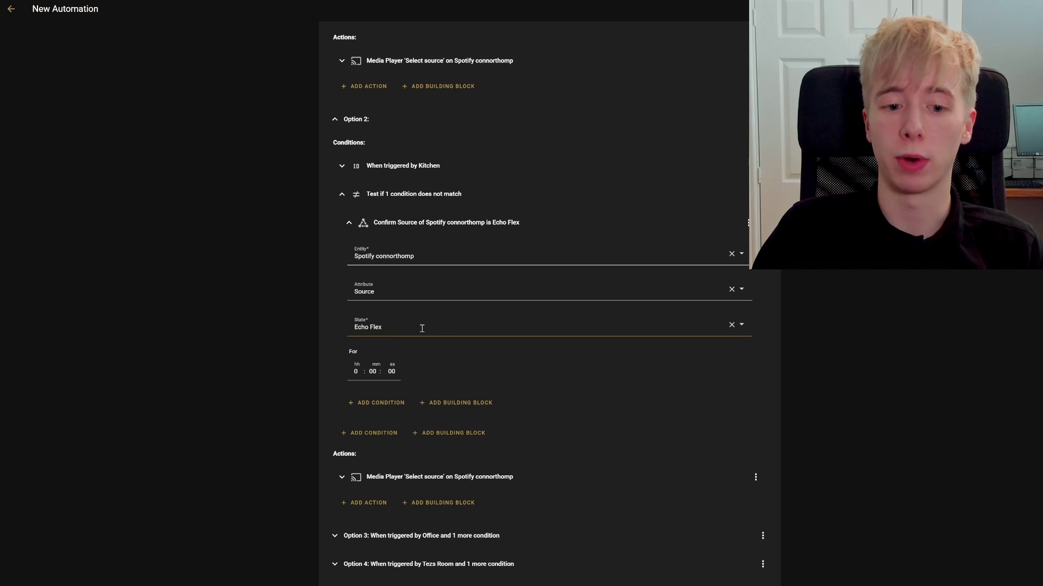
click(410, 255)
scroll(410, 255, down, 1)
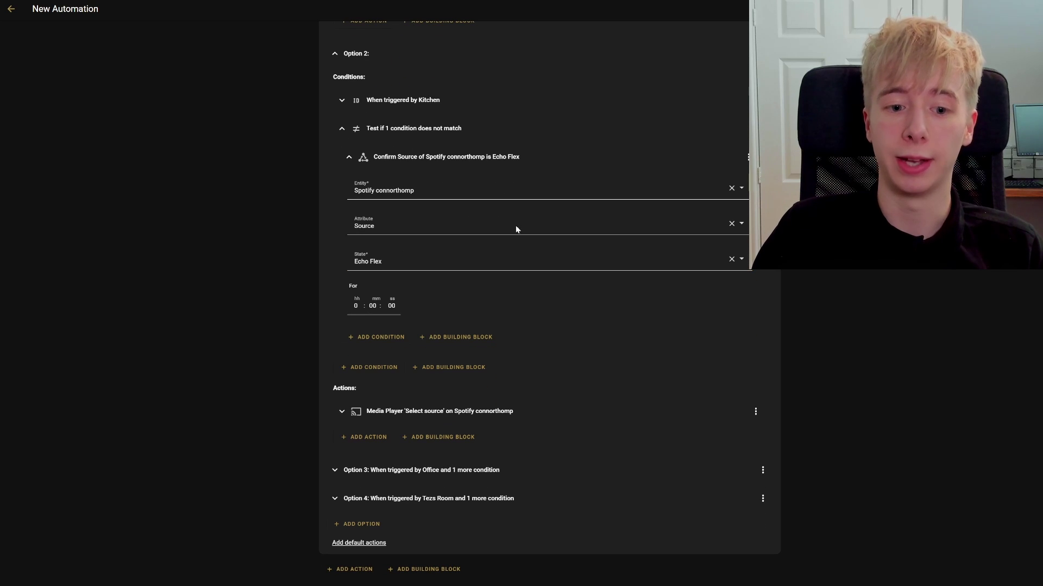
click(417, 222)
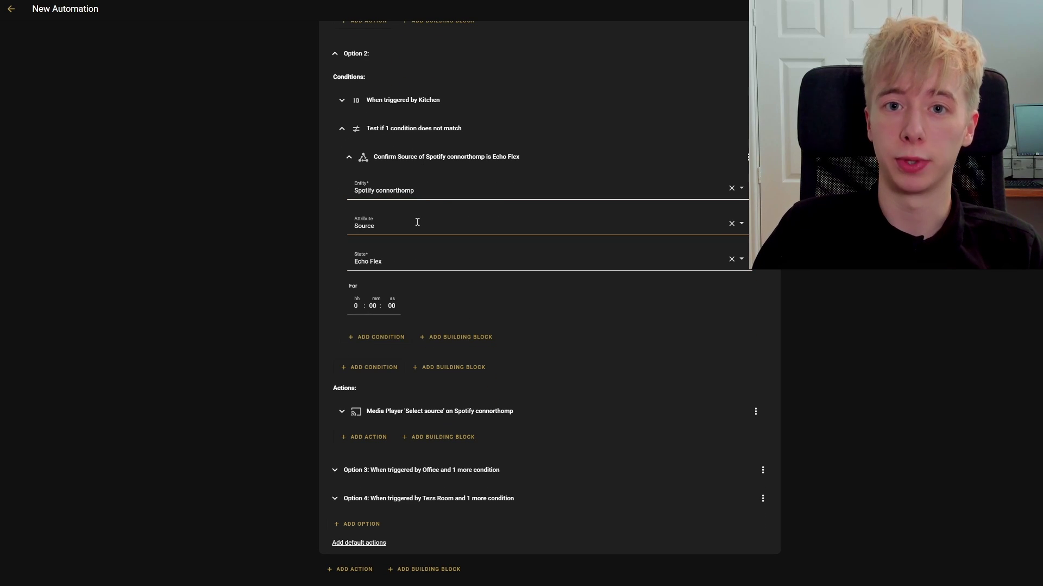
click(379, 415)
scroll(385, 383, down, 2)
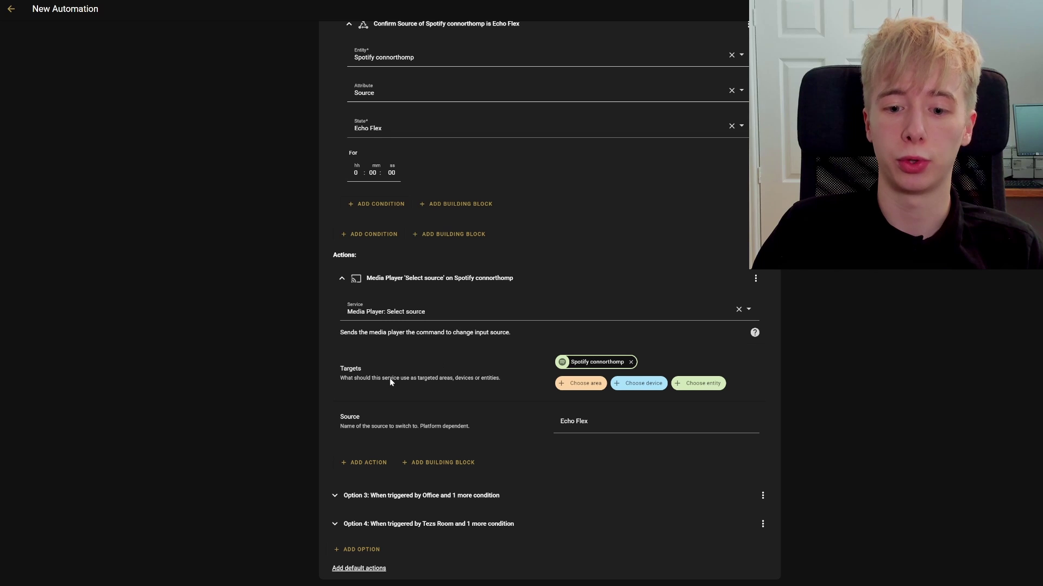